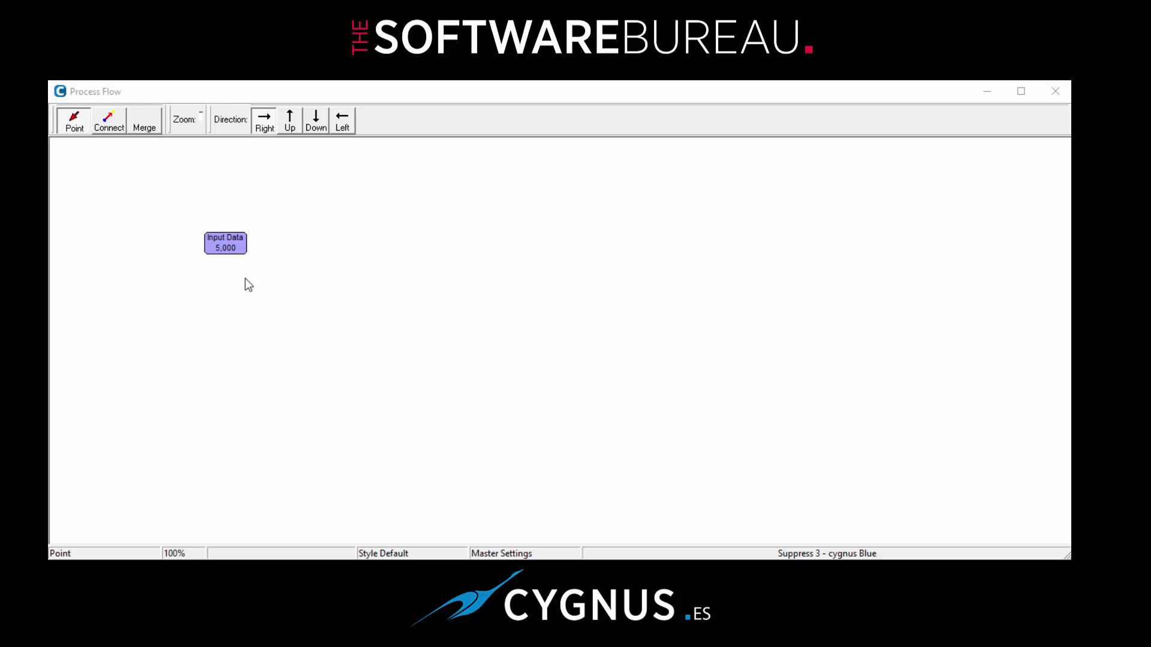
Add a Suppress module to Input Data and switch off the Mover, Preference and Quickdupe groups, keeping only Deceased.
{"action": "mouse_move", "coordinate": [238, 246]}
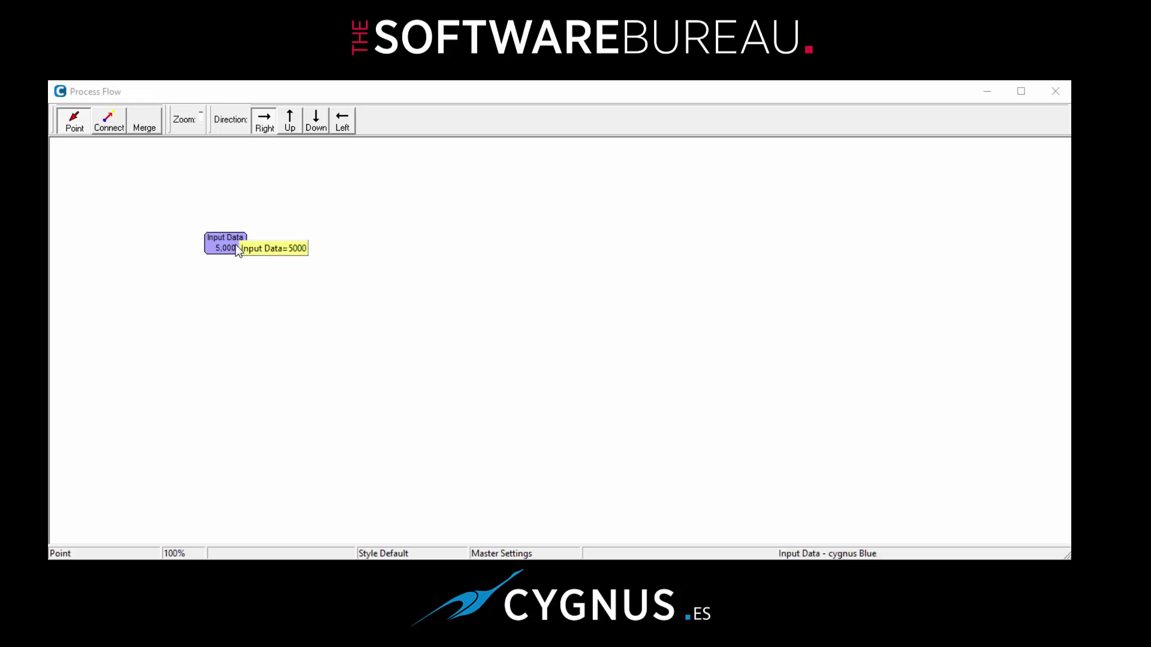
{"action": "right_click", "coordinate": [236, 247]}
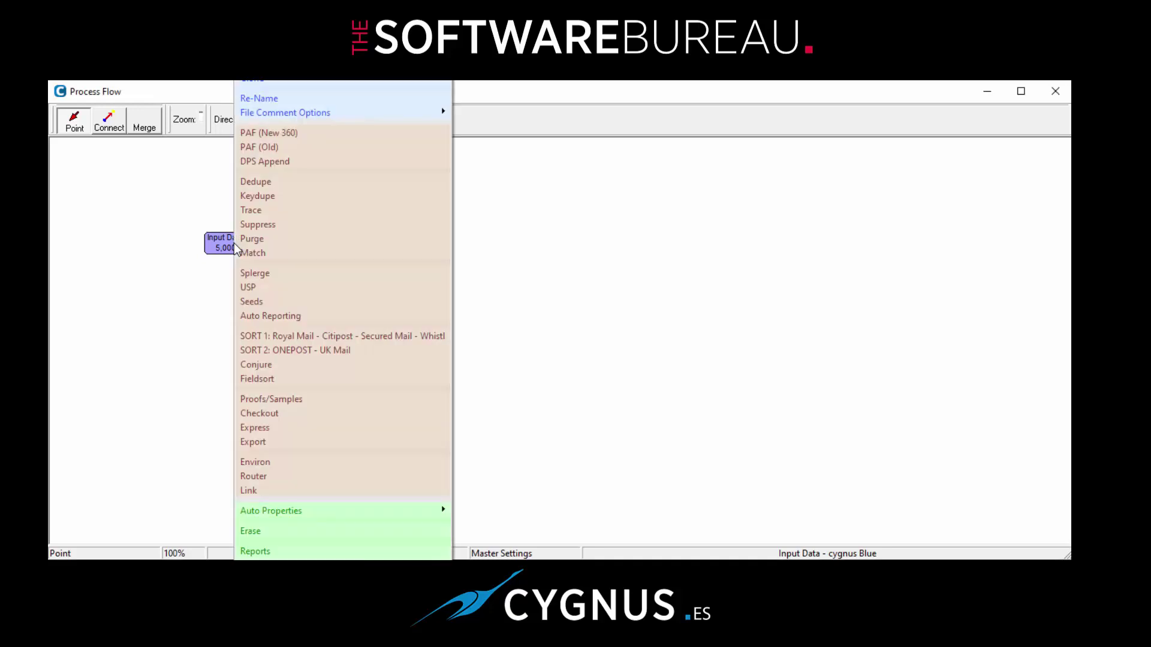
{"action": "left_click", "coordinate": [298, 225]}
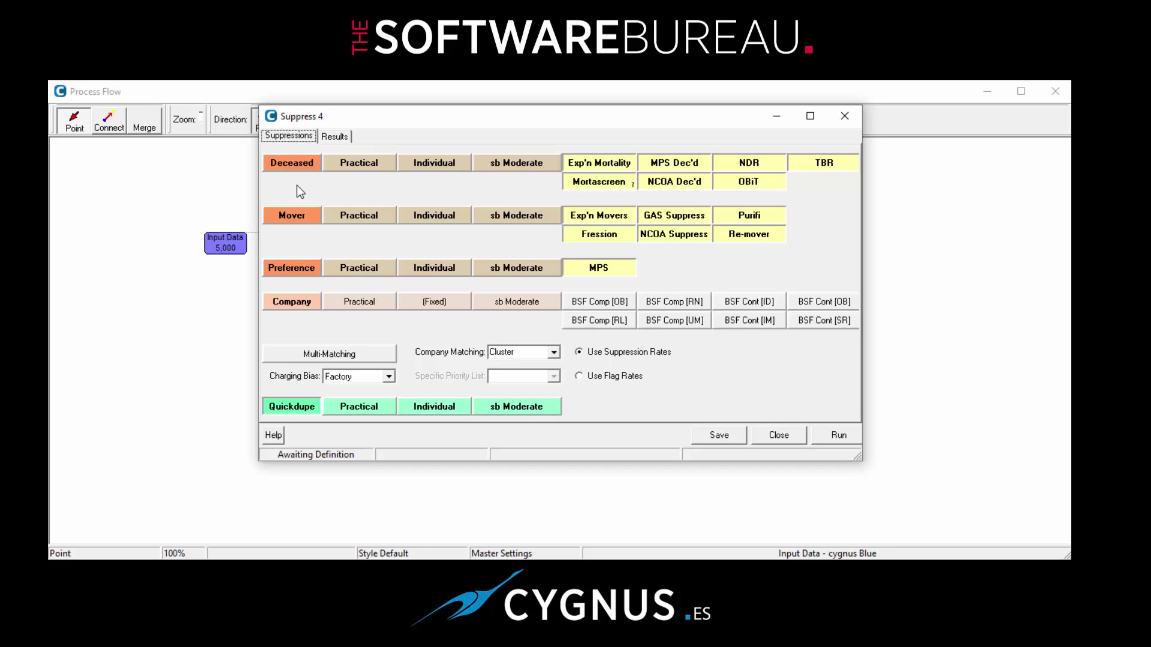
{"action": "left_click", "coordinate": [293, 217]}
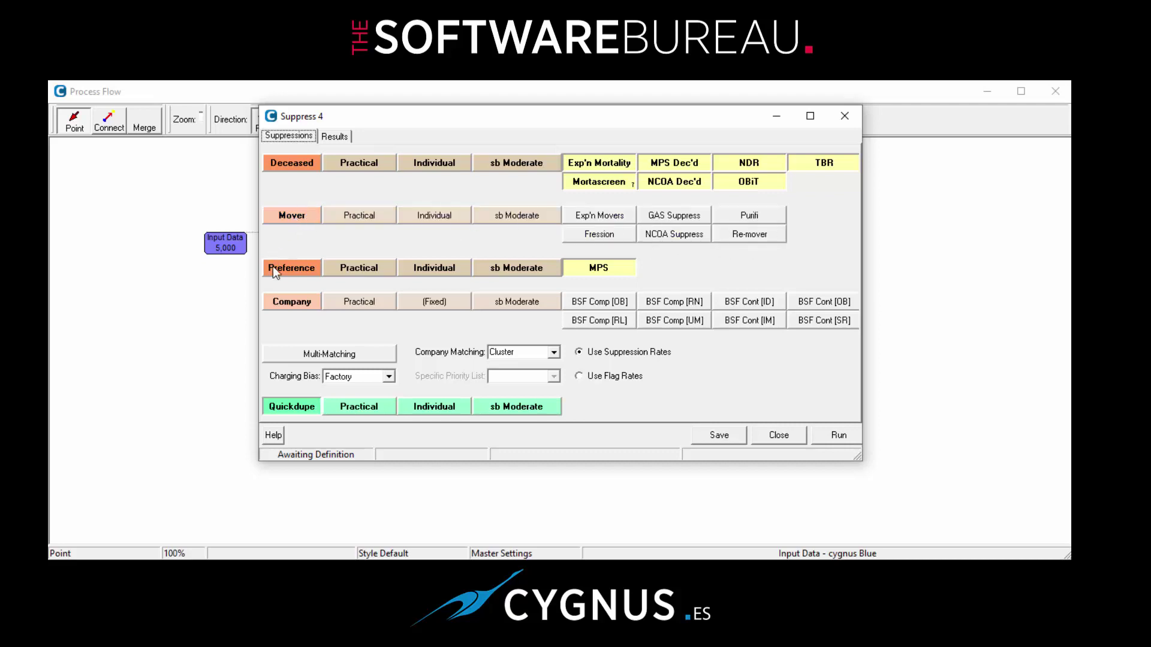
{"action": "left_click", "coordinate": [300, 271]}
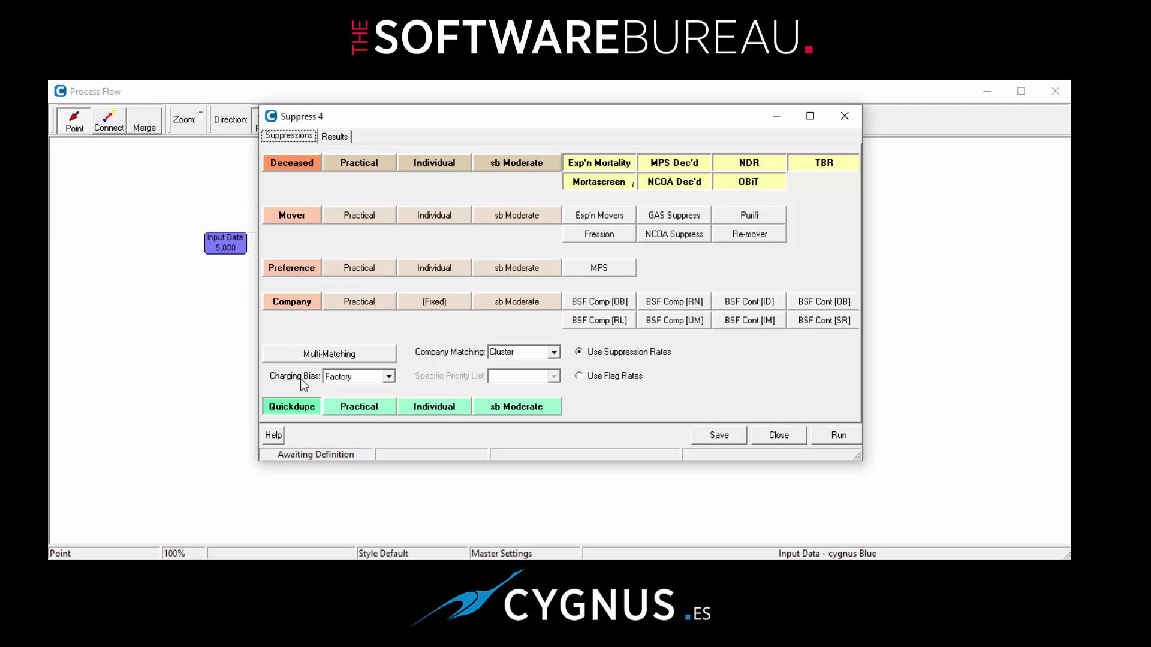
{"action": "left_click", "coordinate": [291, 408]}
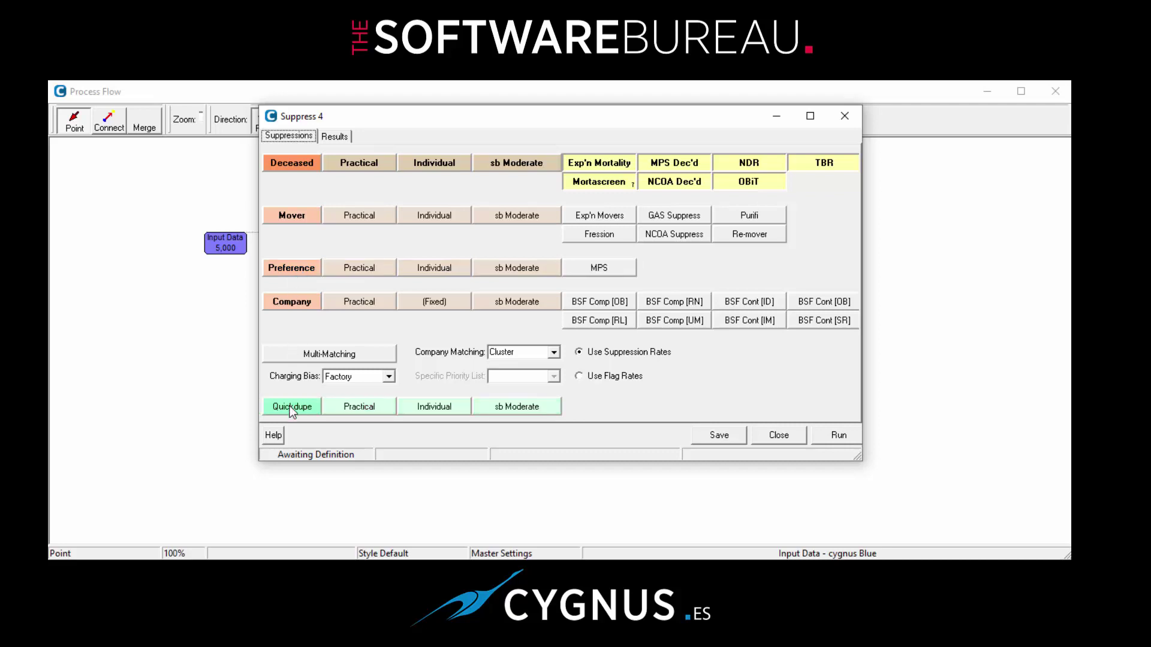
Look through the Deceased group's choices for matching scope, matching level and forename matching without changing them.
{"action": "left_click", "coordinate": [359, 167]}
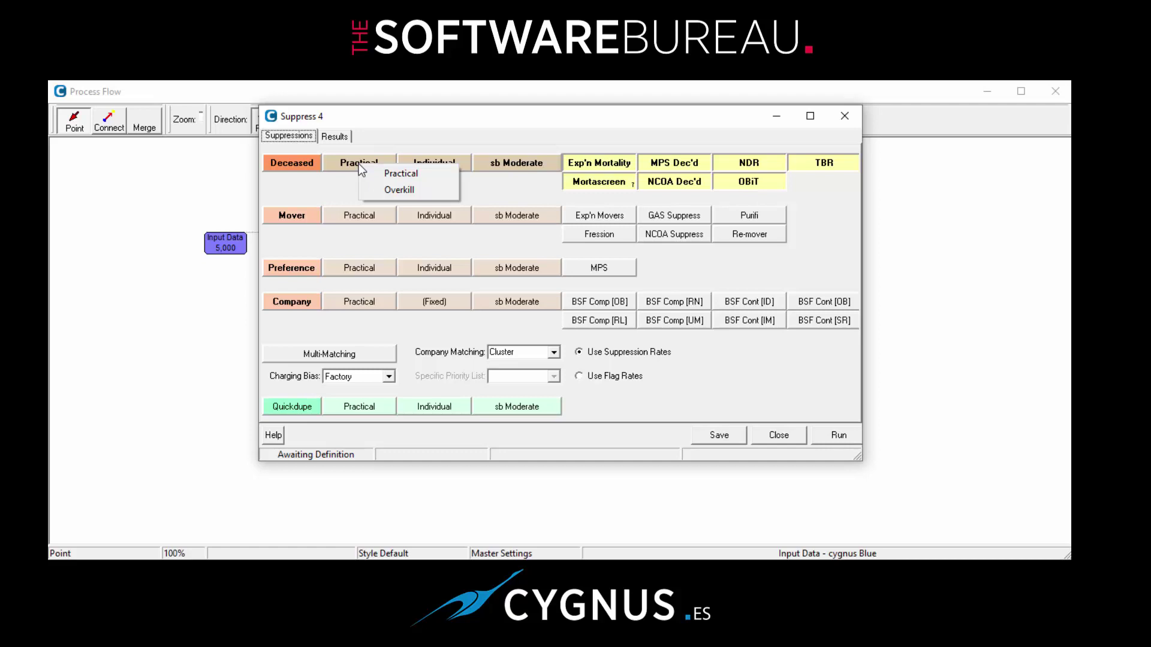
{"action": "left_click", "coordinate": [344, 170]}
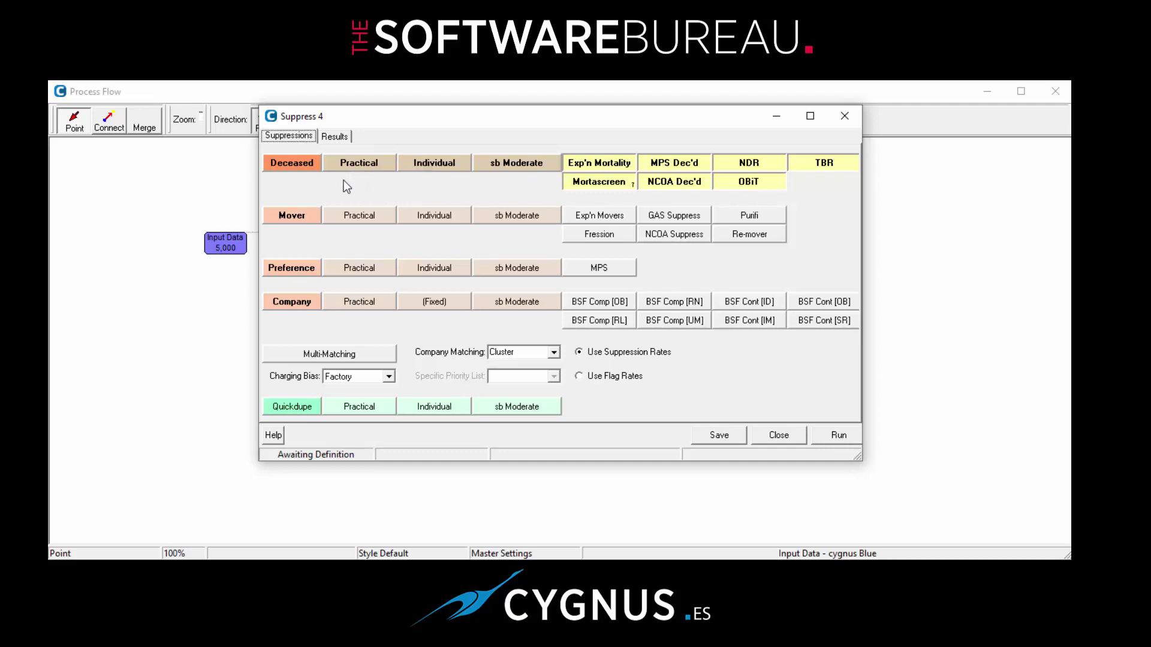
{"action": "left_click", "coordinate": [434, 161]}
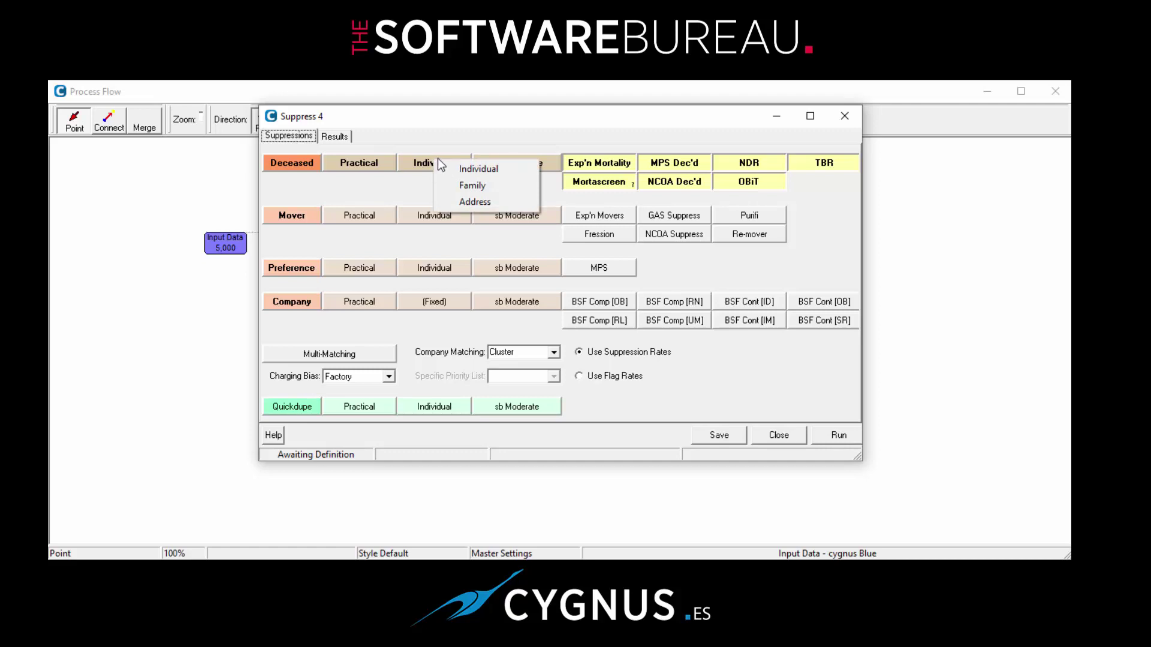
{"action": "left_click", "coordinate": [444, 168]}
{"action": "left_click", "coordinate": [551, 162]}
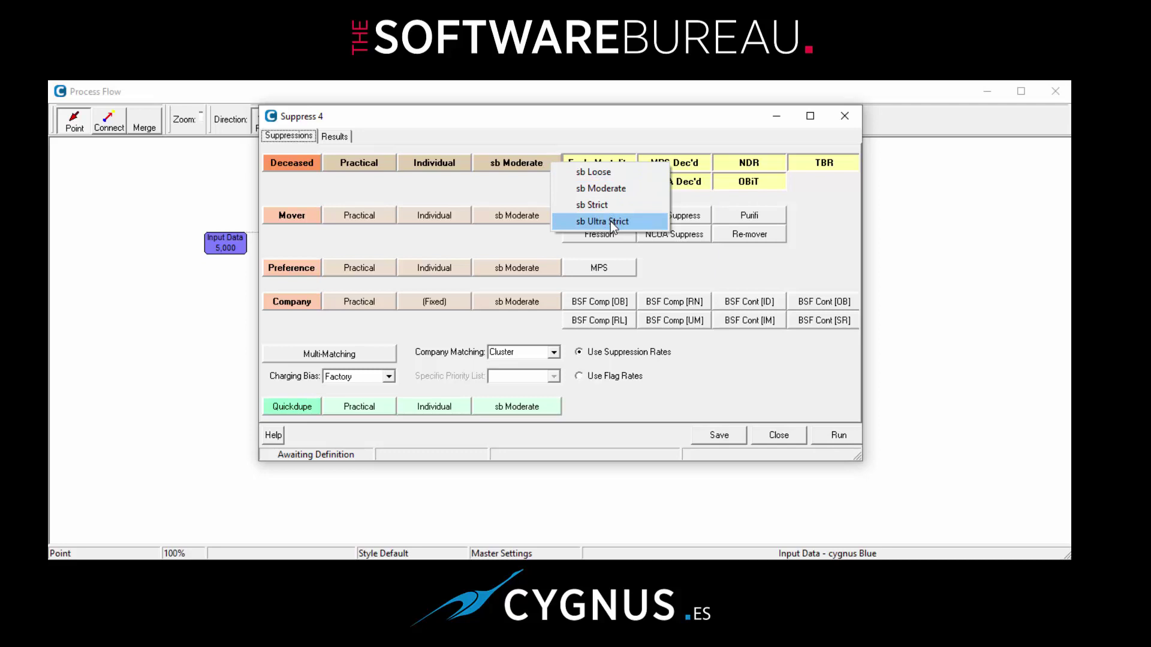
{"action": "left_click", "coordinate": [599, 173]}
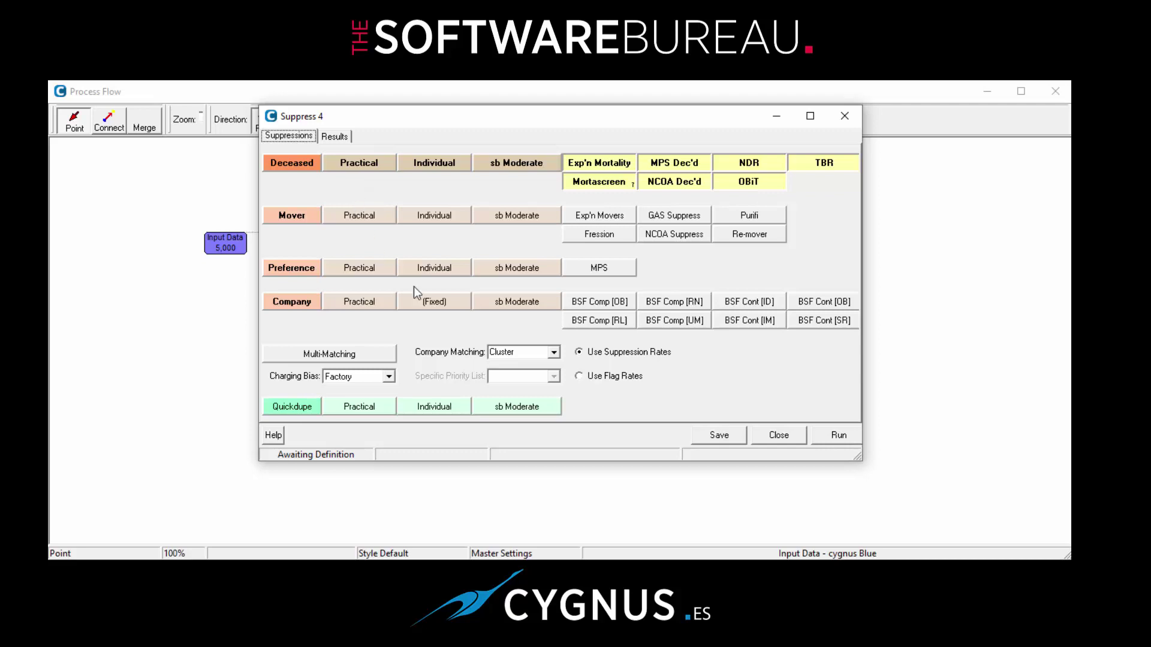
Save the Deceased suppression settings and run the suppression.
{"action": "left_click", "coordinate": [719, 434]}
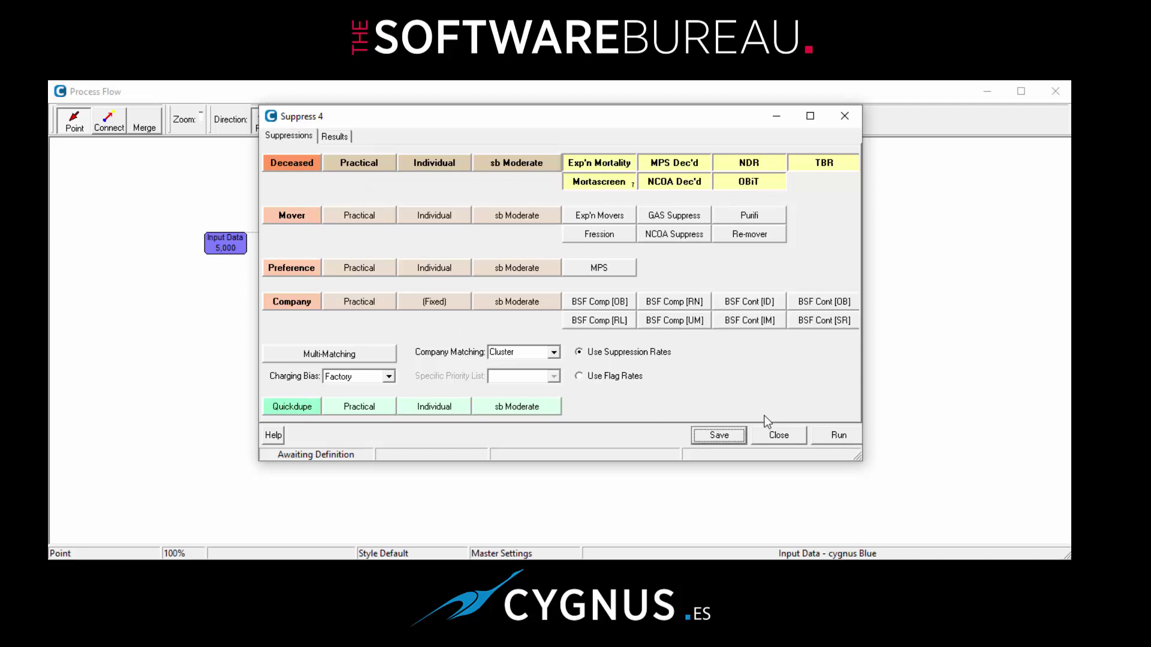
{"action": "left_click", "coordinate": [835, 435]}
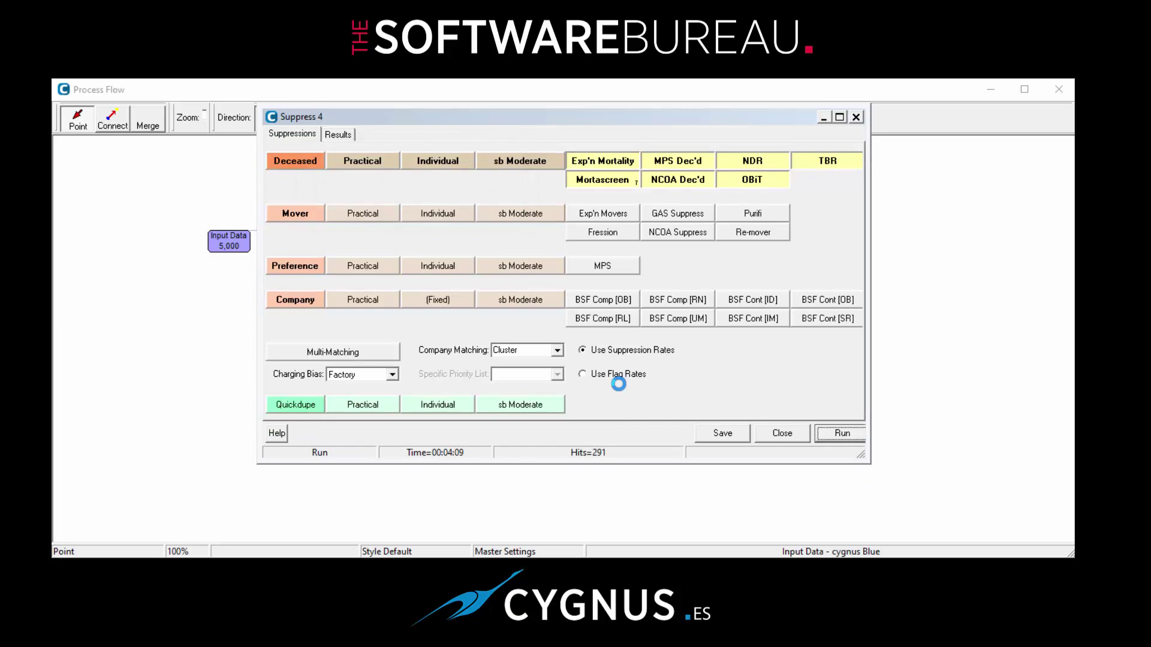
Open the suppression matches review from the results and step through the first several Mortascreen matches.
{"action": "left_click", "coordinate": [336, 134]}
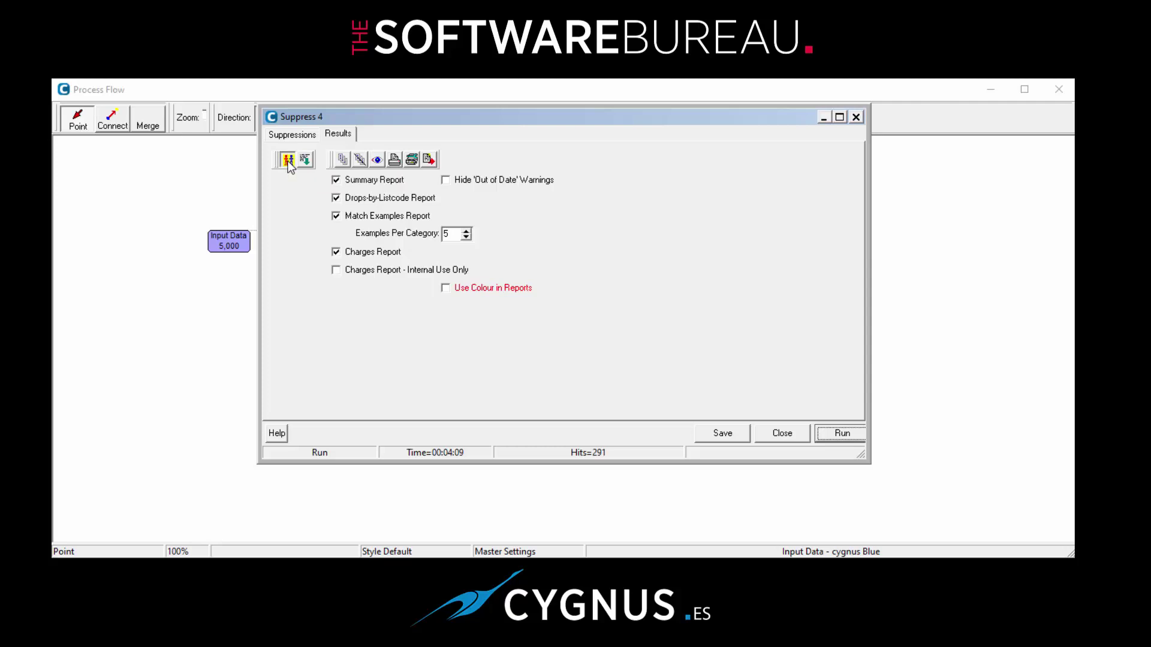
{"action": "left_click", "coordinate": [288, 160]}
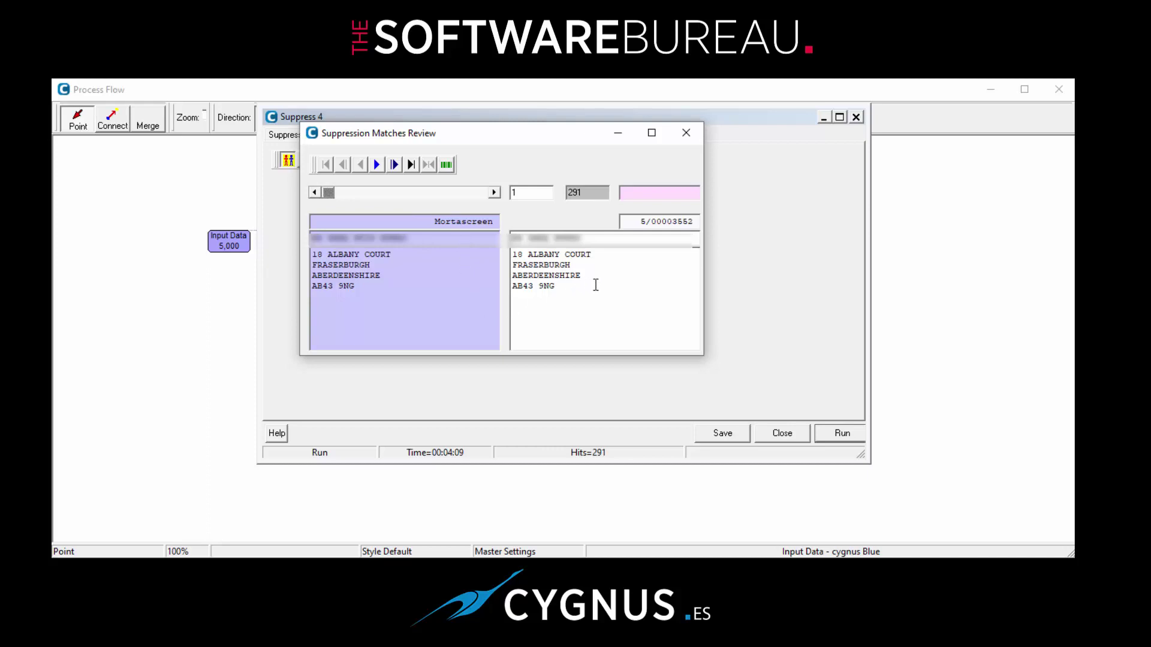
{"action": "left_click", "coordinate": [377, 165]}
{"action": "left_click", "coordinate": [378, 164]}
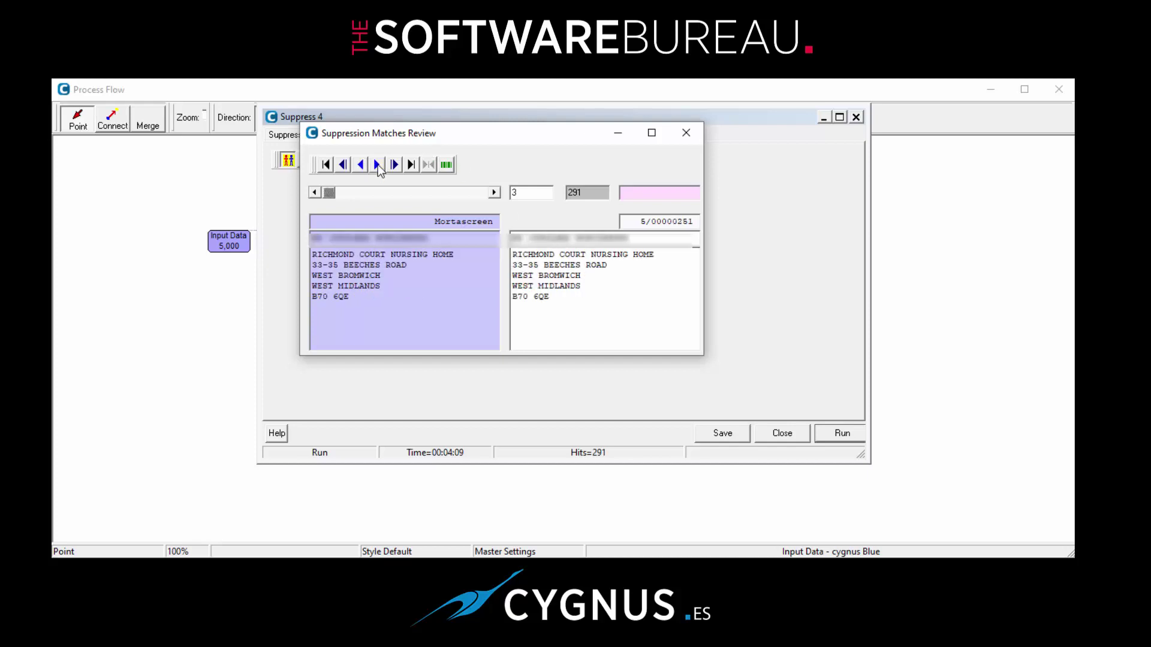
{"action": "left_click", "coordinate": [378, 164]}
{"action": "left_click", "coordinate": [378, 164]}
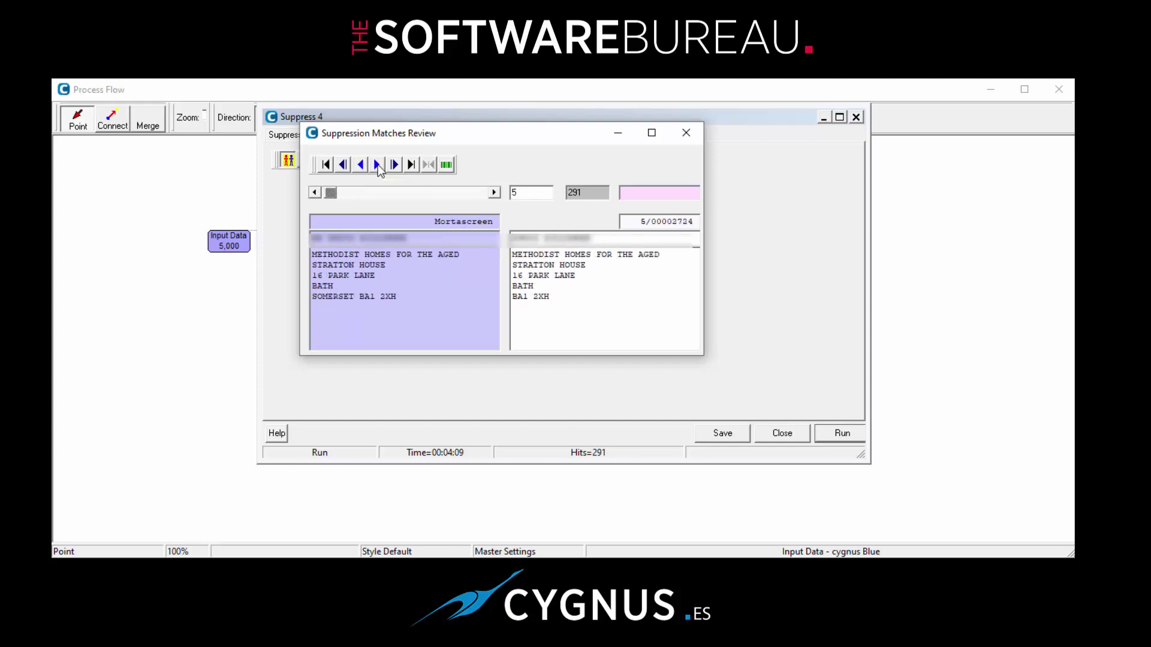
{"action": "left_click", "coordinate": [378, 164]}
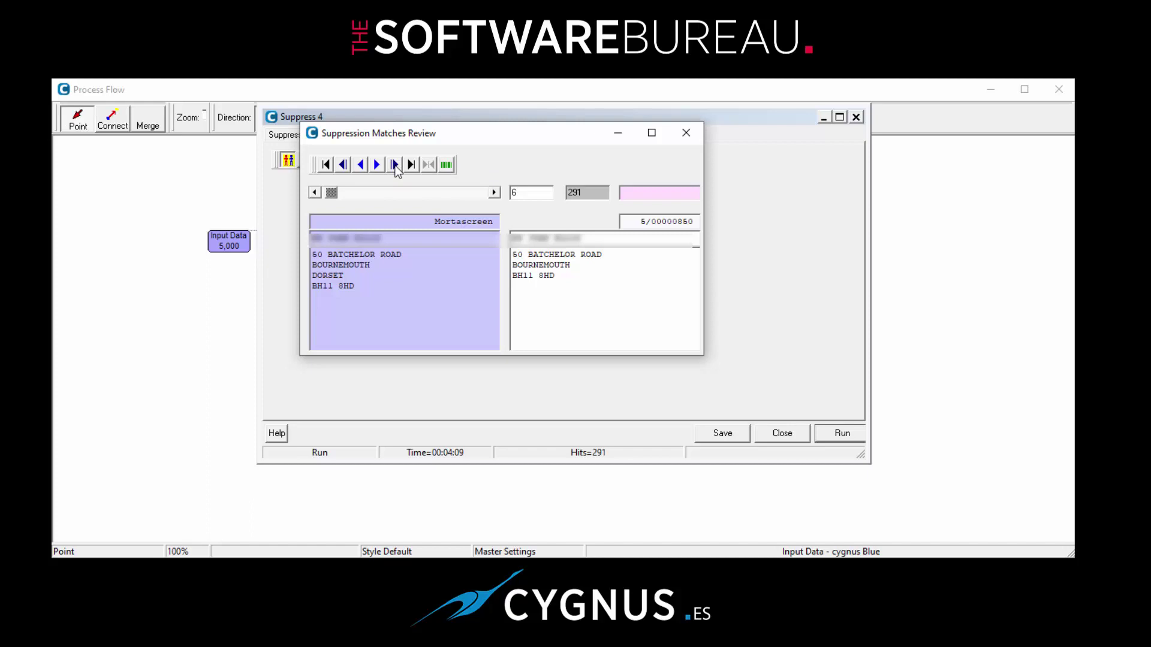
Review matches by suppression category, moving through TBR and NDR and jumping to OBiT, and close the review.
{"action": "left_click", "coordinate": [394, 165]}
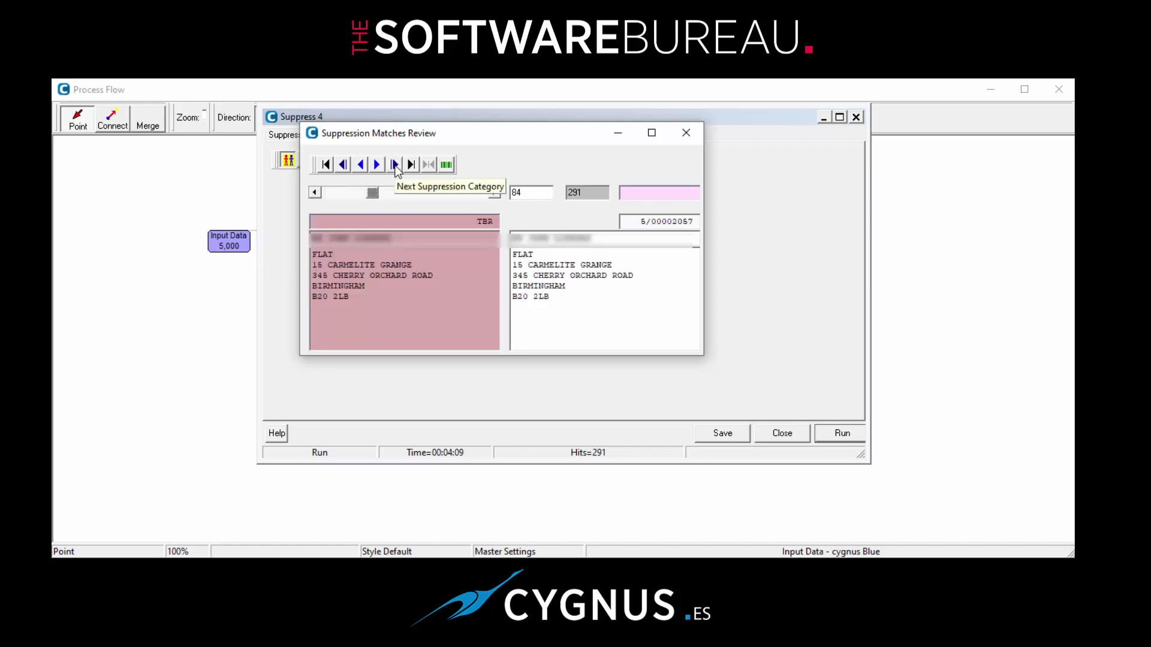
{"action": "left_click", "coordinate": [394, 165]}
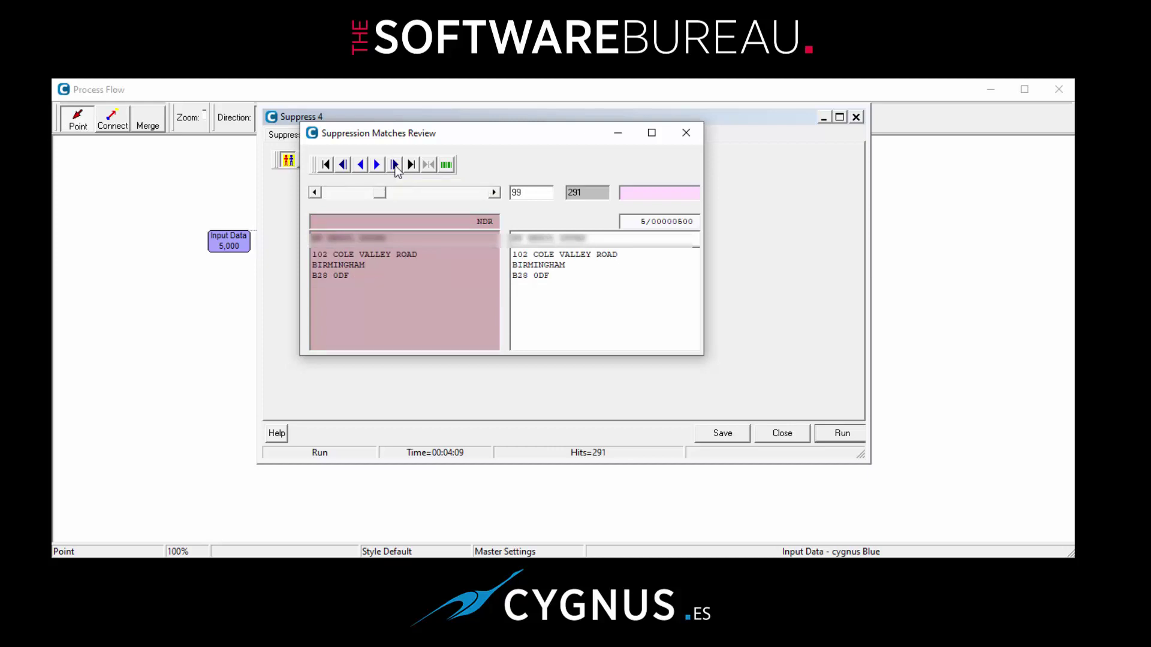
{"action": "left_click", "coordinate": [446, 166]}
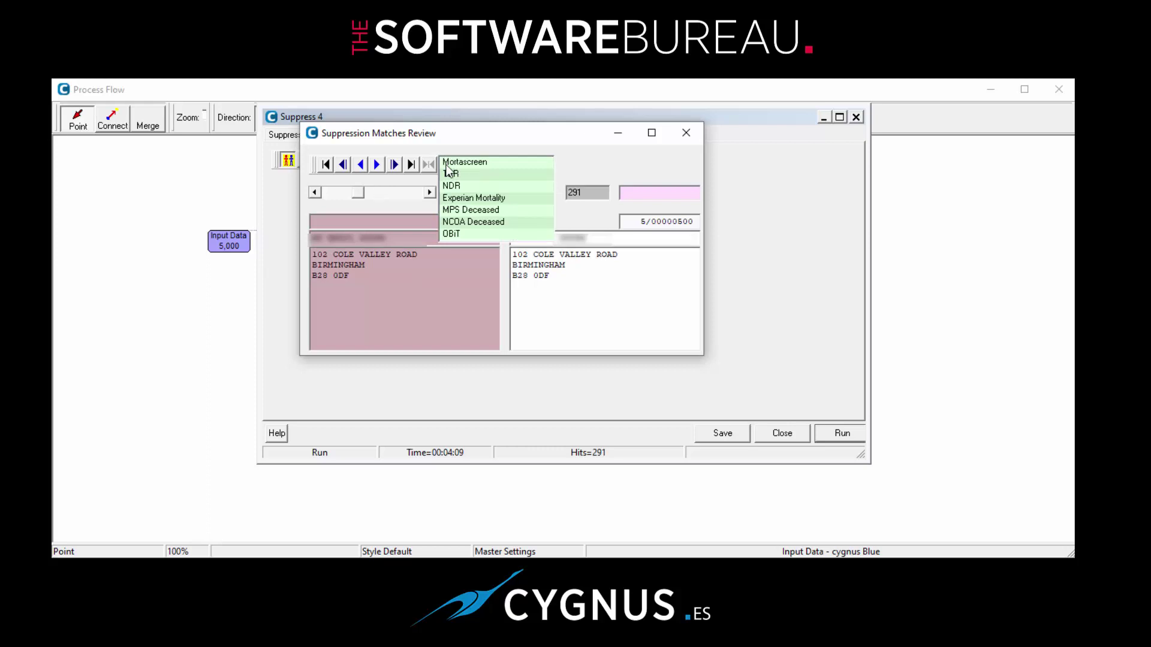
{"action": "left_click", "coordinate": [452, 235]}
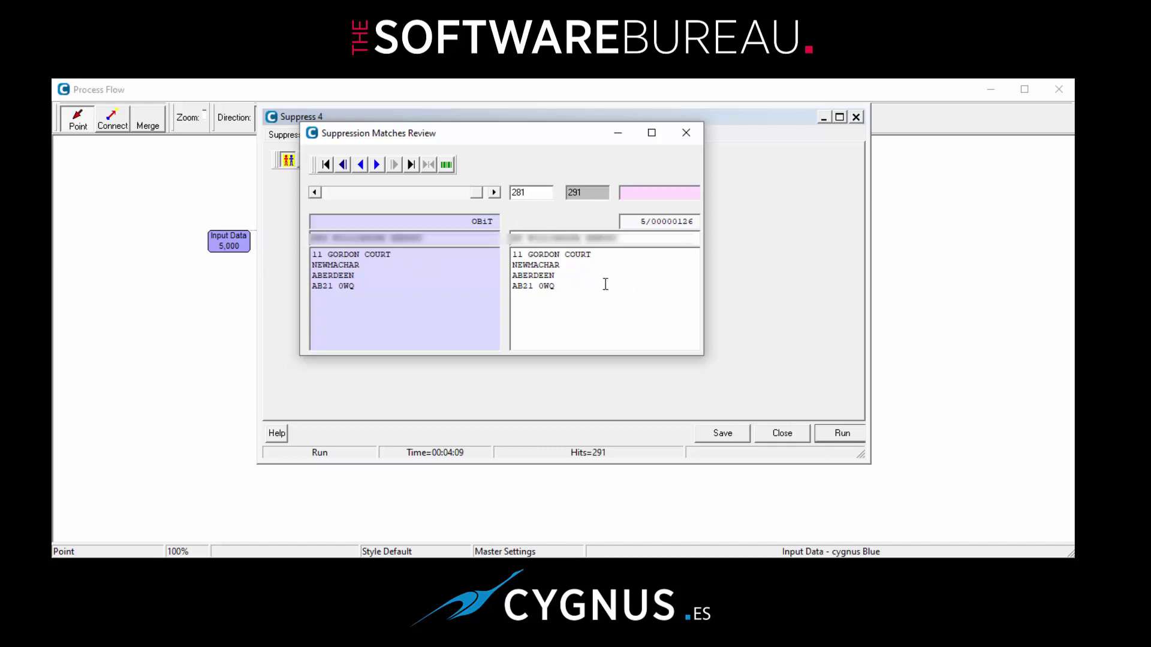
{"action": "left_click", "coordinate": [686, 133]}
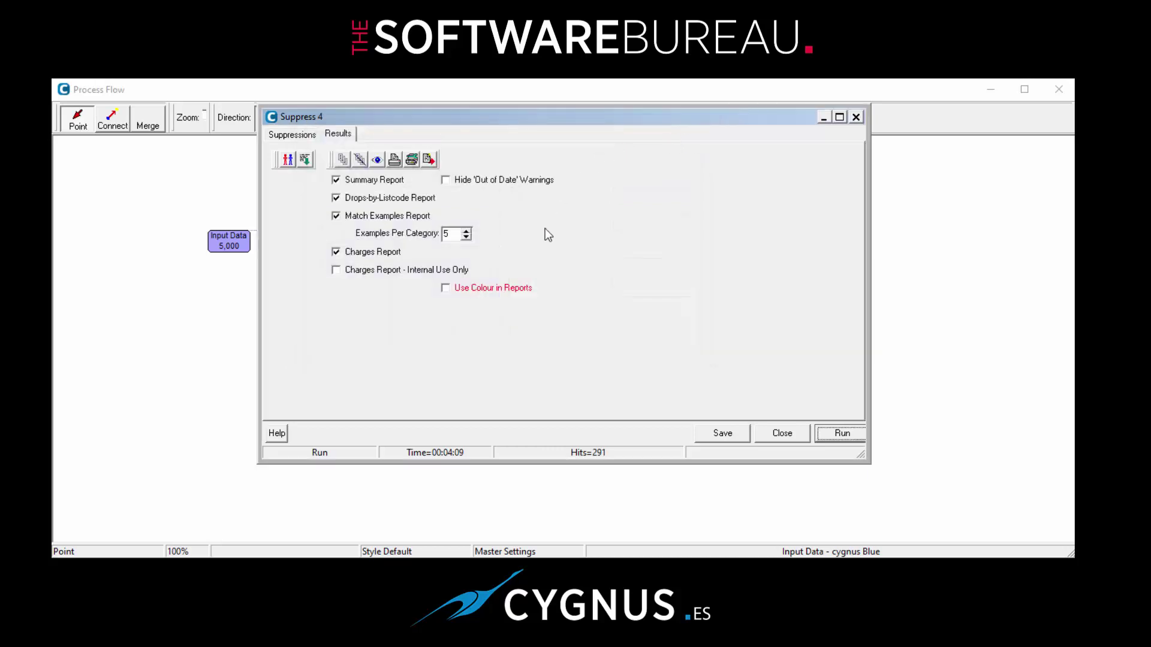
Preview the suppression reports in an enlarged window, examining the summary, drops-by-listcode, match examples and charges pages, and close the preview.
{"action": "left_click", "coordinate": [377, 160]}
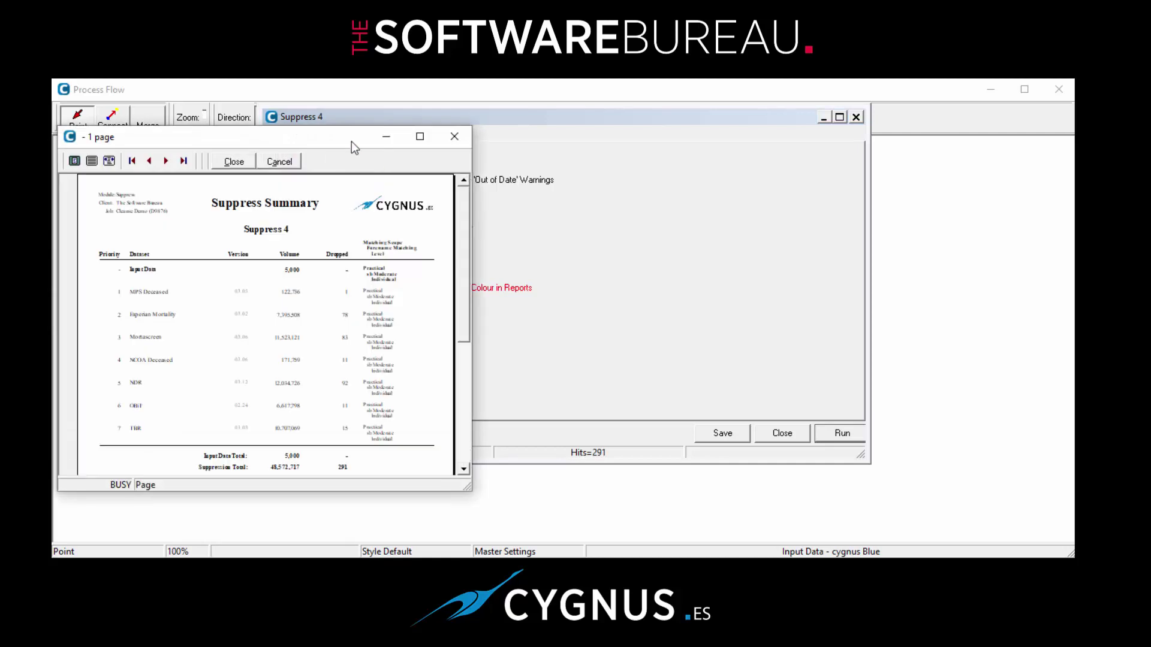
{"action": "left_click_drag", "start_coordinate": [351, 136], "coordinate": [416, 94]}
{"action": "left_click_drag", "start_coordinate": [533, 447], "coordinate": [621, 554]}
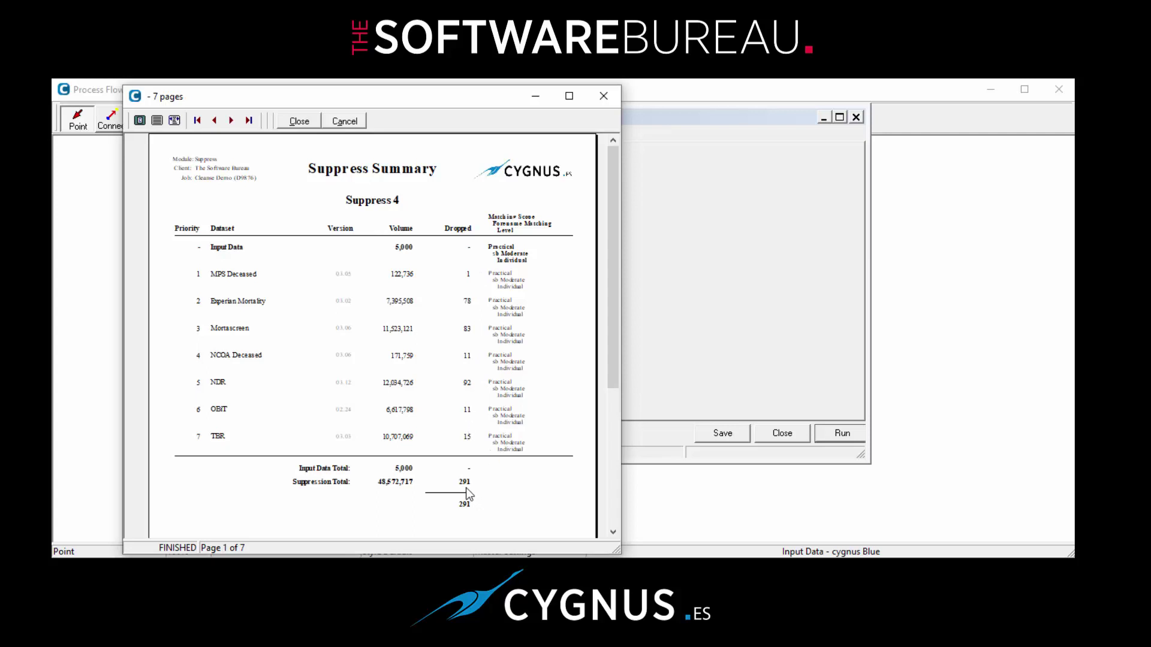
{"action": "left_click", "coordinate": [232, 125]}
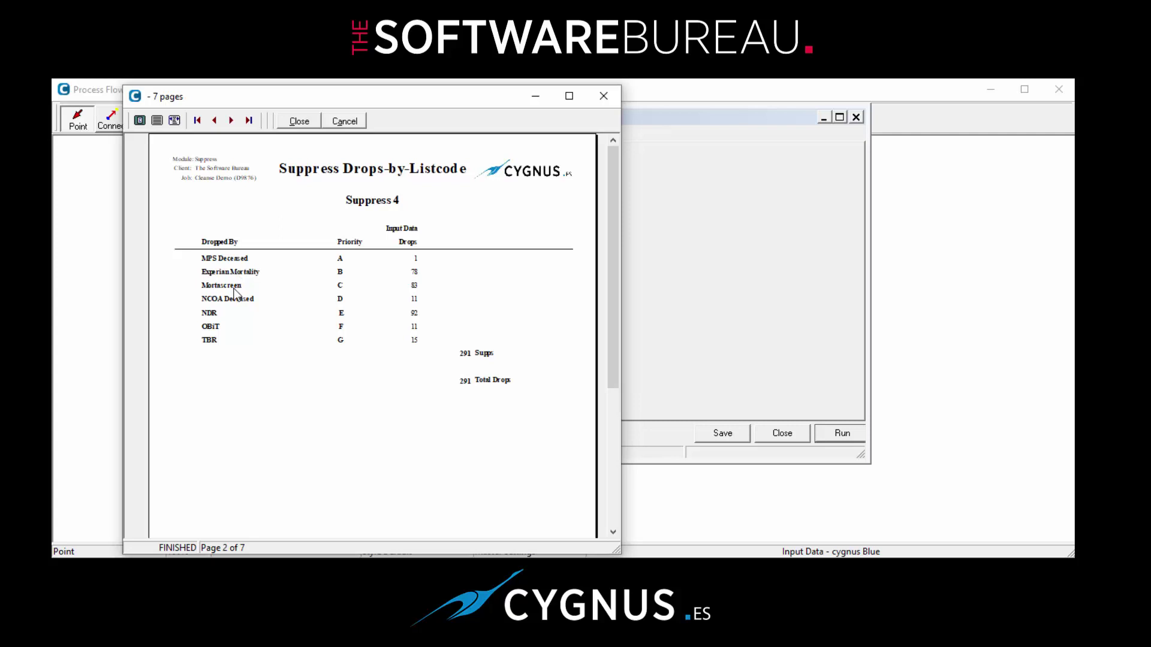
{"action": "left_click", "coordinate": [232, 120]}
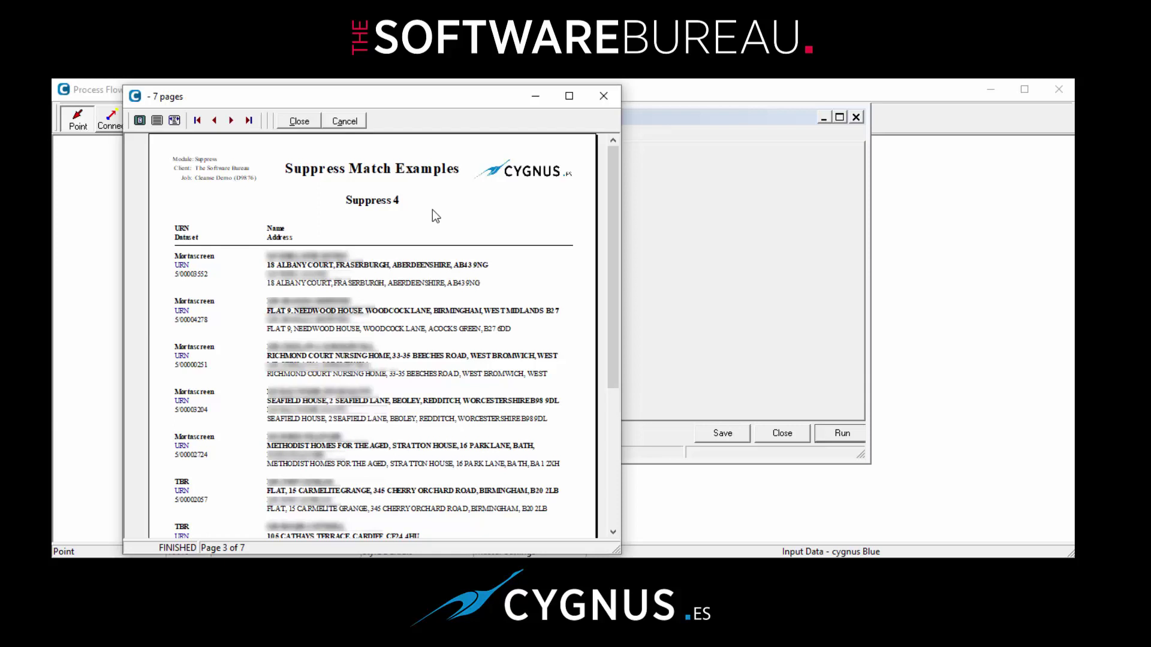
{"action": "left_click", "coordinate": [232, 121]}
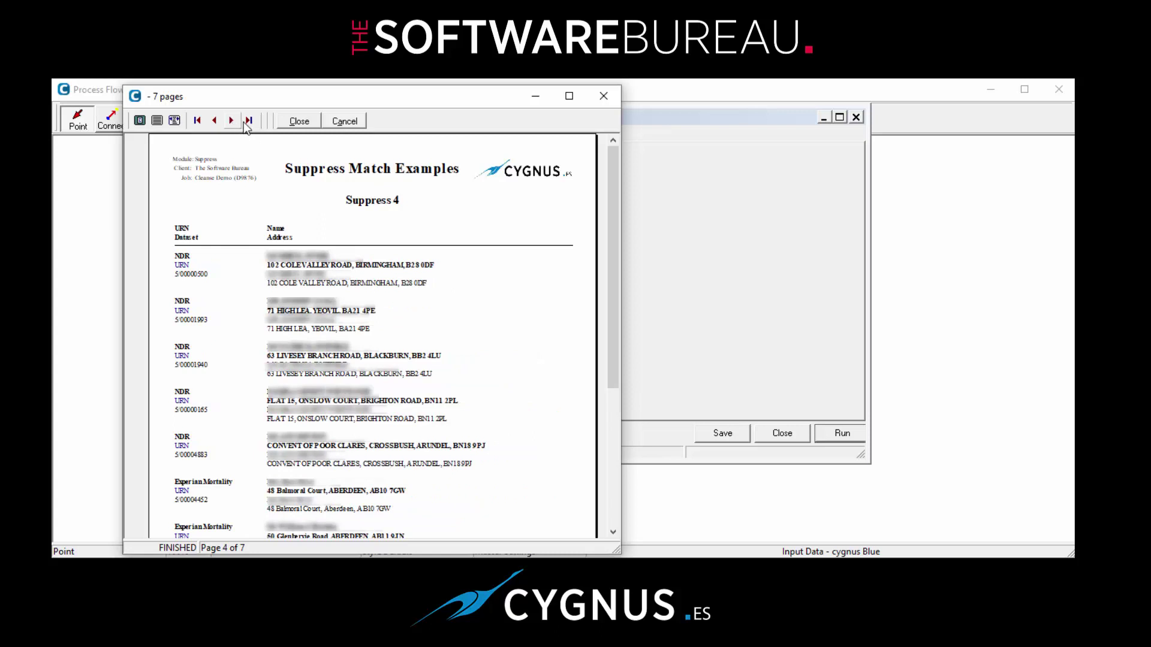
{"action": "left_click", "coordinate": [247, 121]}
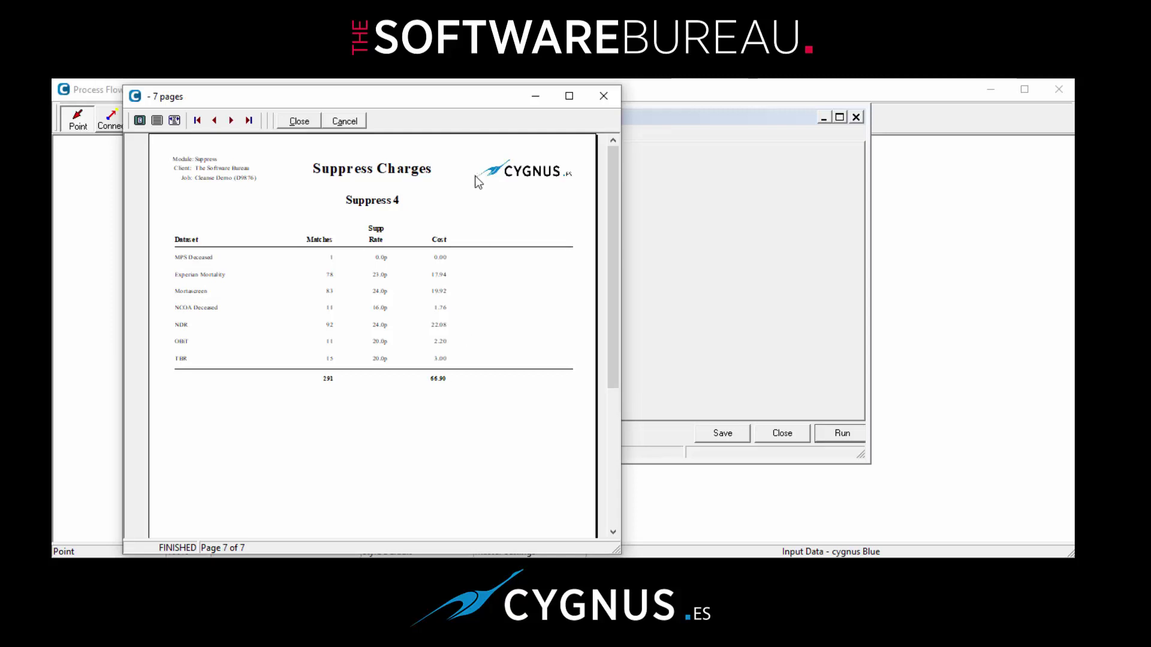
{"action": "left_click", "coordinate": [300, 122]}
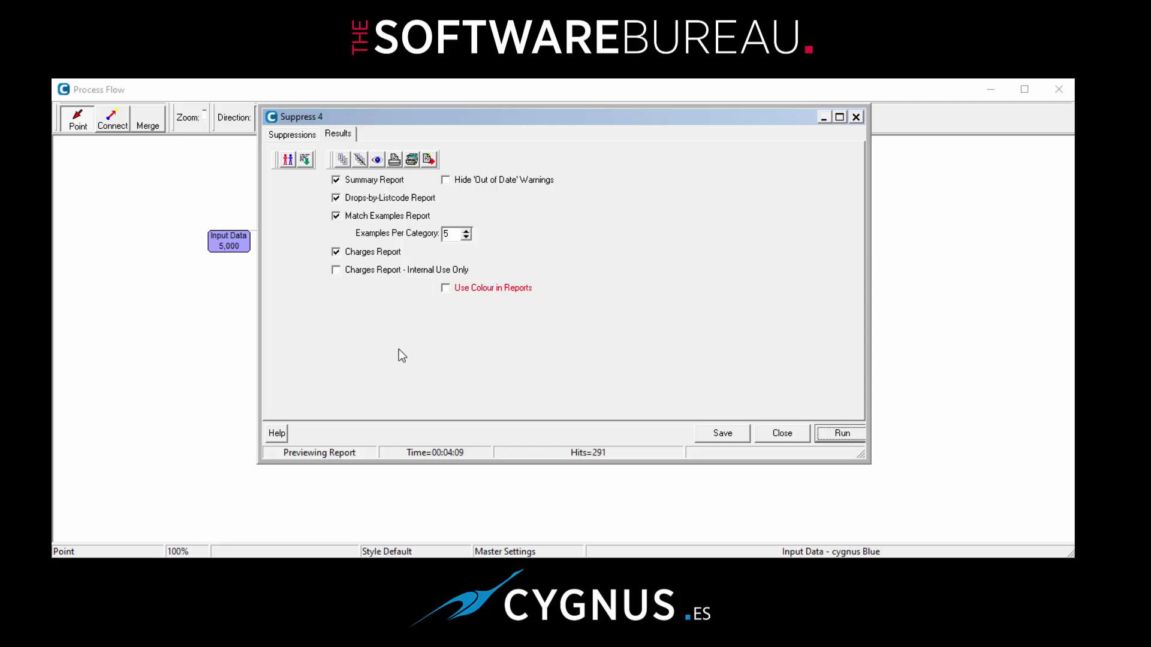
Replace the Deceased files with the Exp'n Movers and NCOA Suppress mover files, then save and run the suppression.
{"action": "left_click", "coordinate": [291, 133]}
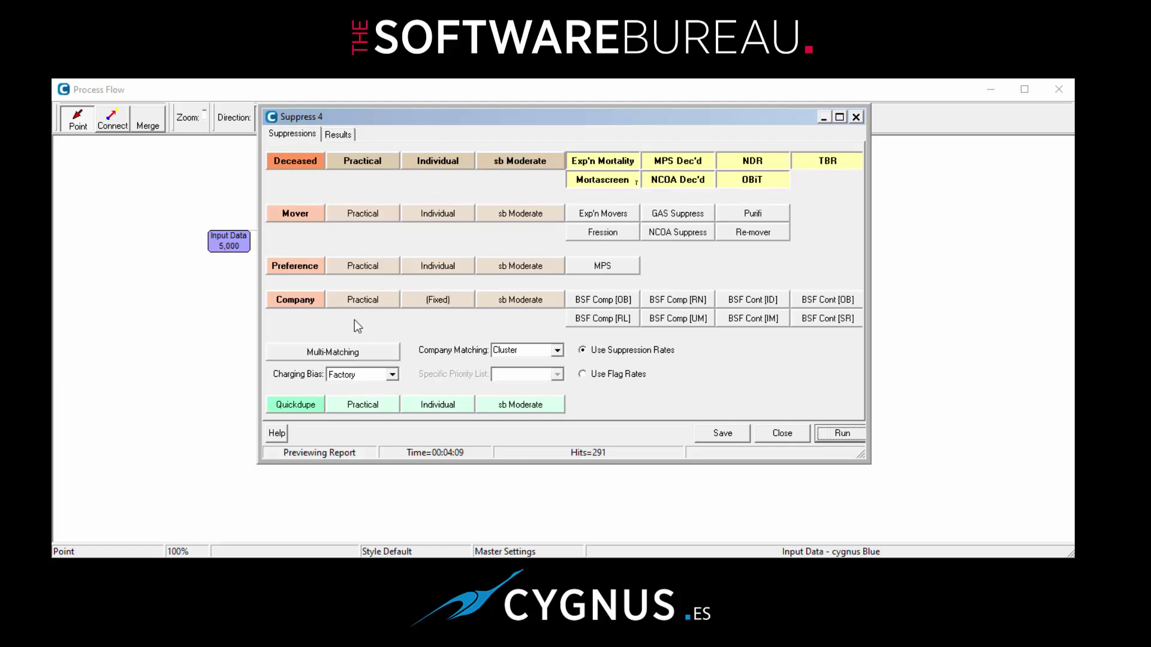
{"action": "left_click", "coordinate": [290, 161]}
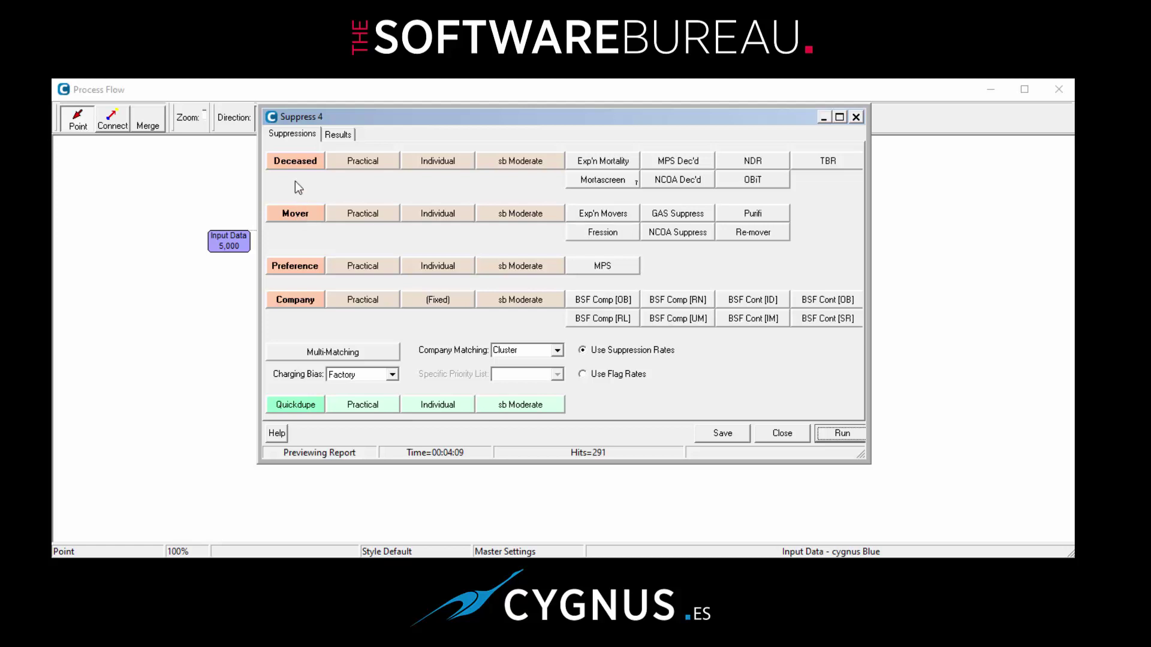
{"action": "left_click", "coordinate": [600, 216]}
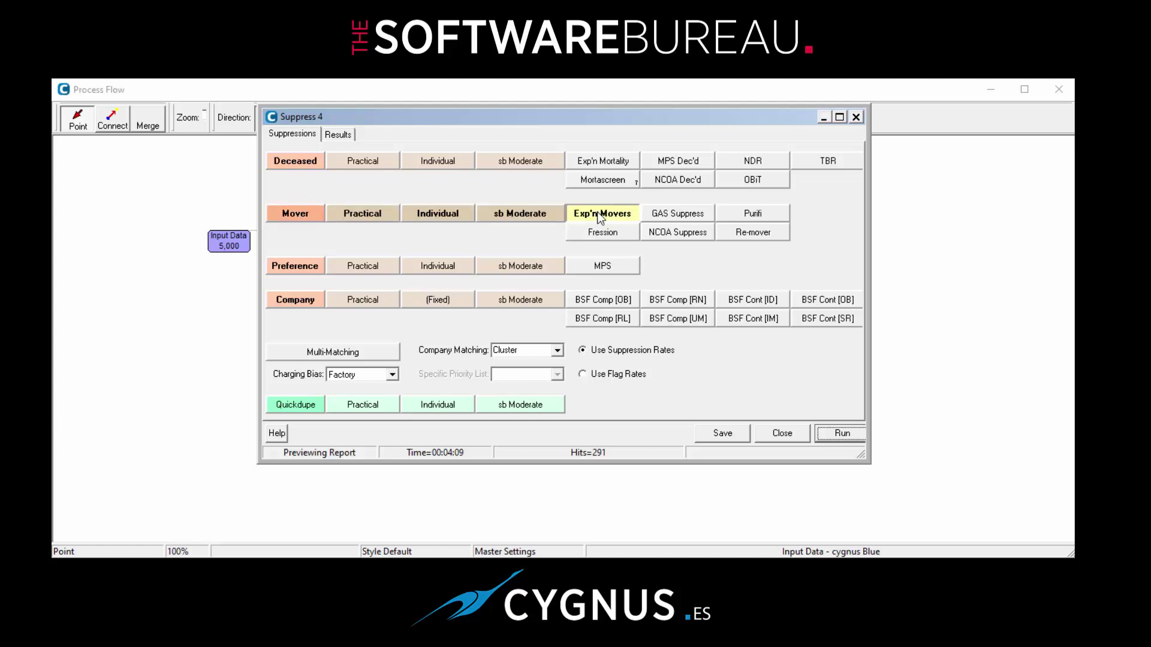
{"action": "left_click", "coordinate": [676, 234]}
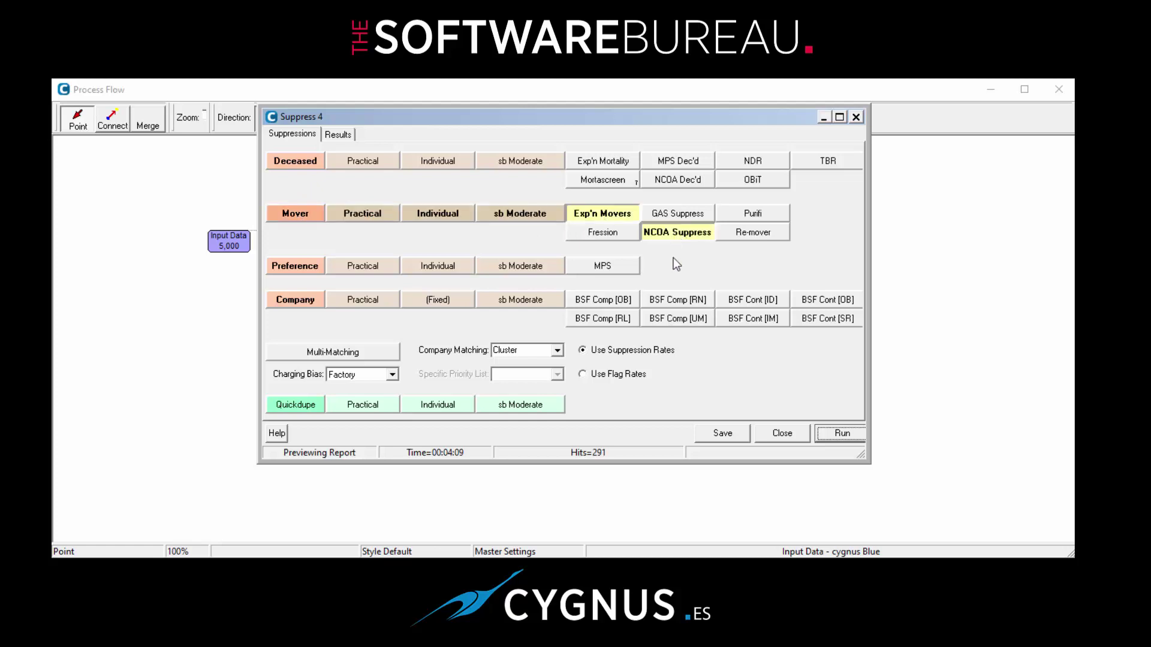
{"action": "left_click", "coordinate": [729, 432]}
{"action": "left_click", "coordinate": [840, 433]}
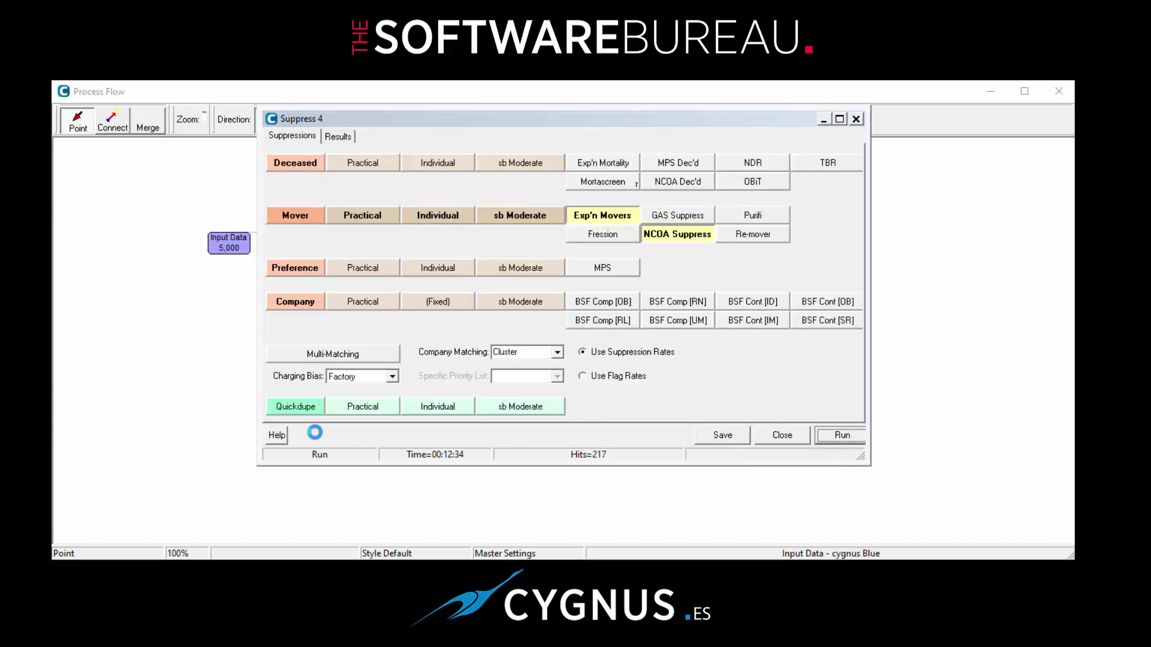
Open the suppression matches review from the results, step through the first five NCOA Suppress matches, and close the review.
{"action": "left_click", "coordinate": [338, 136]}
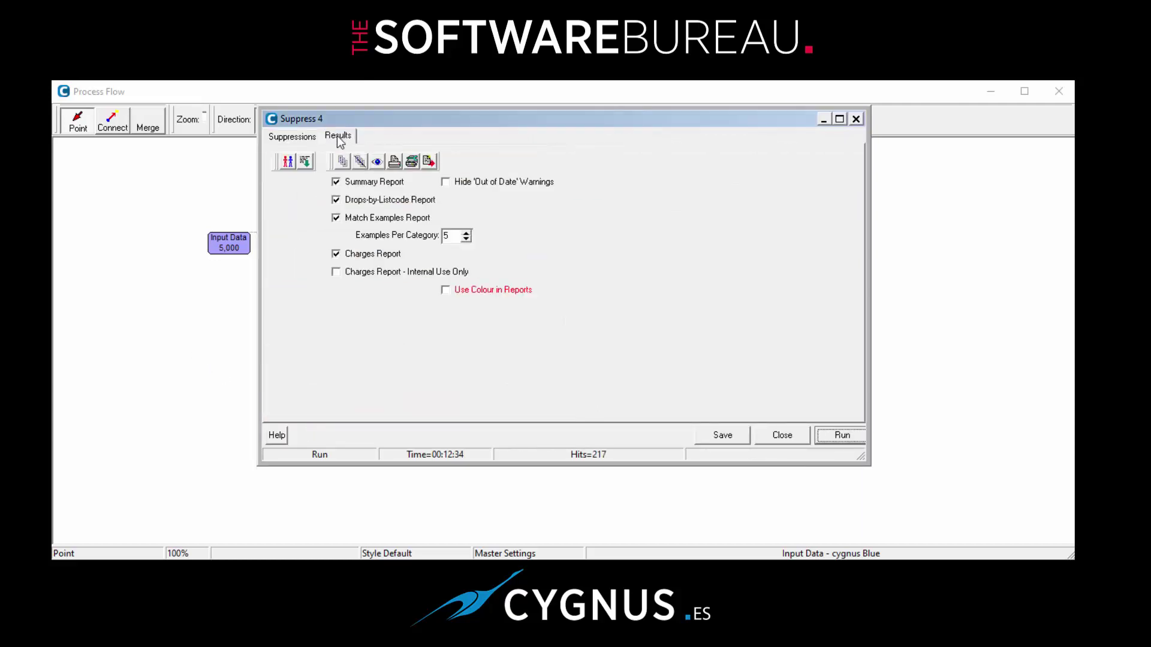
{"action": "left_click", "coordinate": [289, 161]}
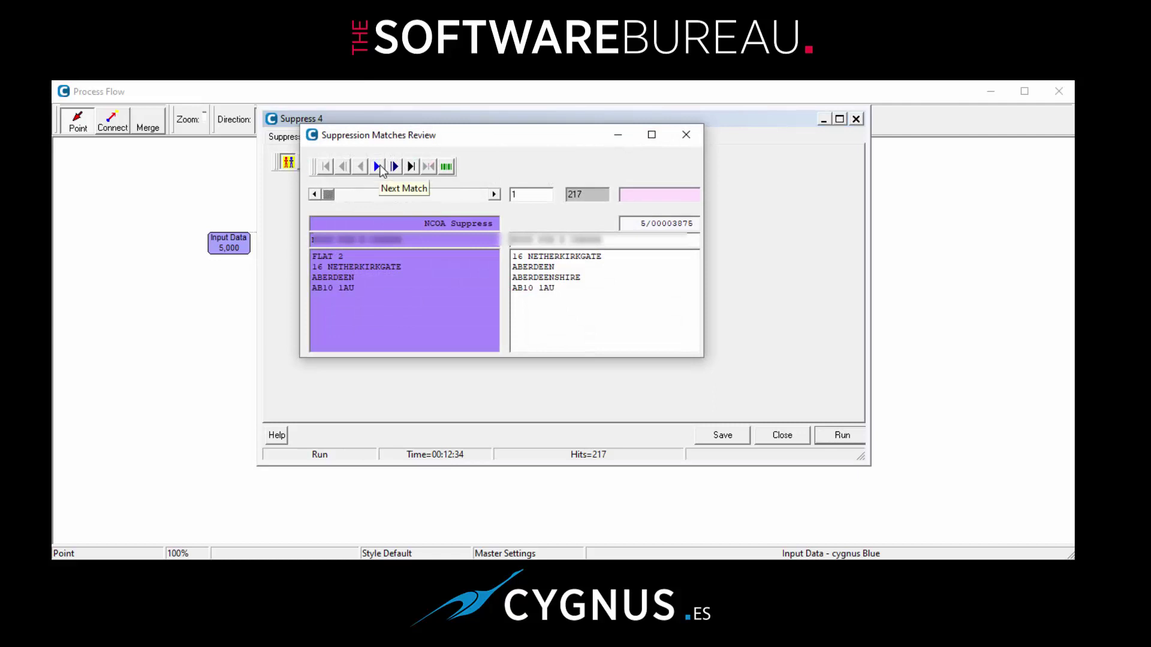
{"action": "left_click", "coordinate": [377, 166]}
{"action": "left_click", "coordinate": [375, 168]}
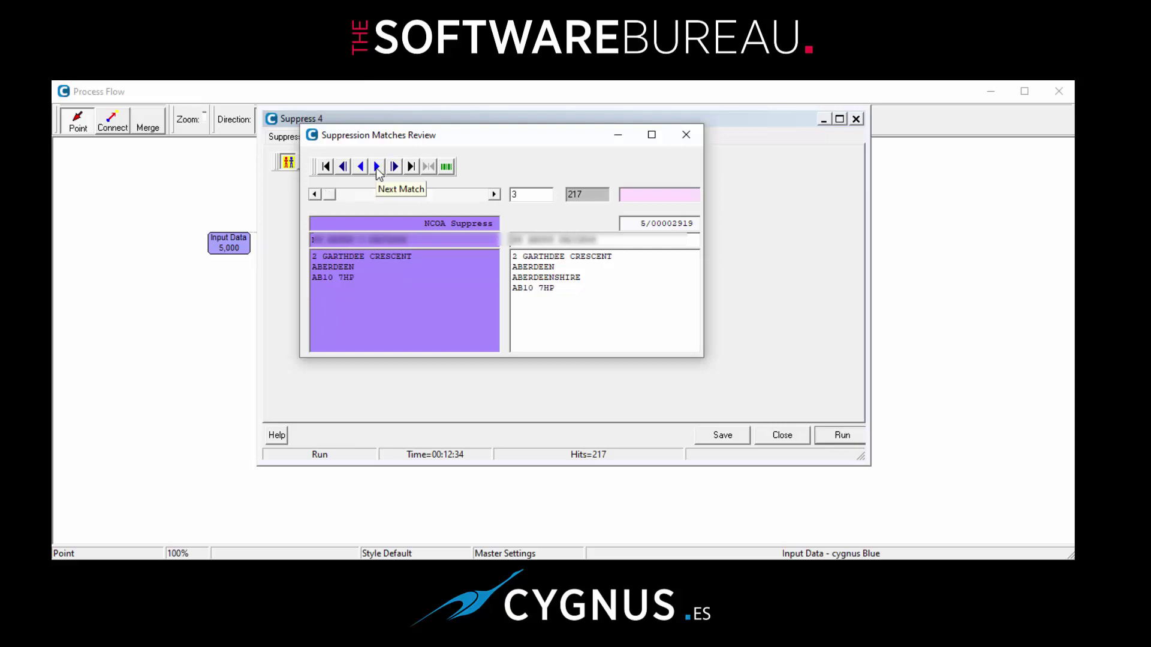
{"action": "left_click", "coordinate": [376, 167]}
{"action": "left_click", "coordinate": [376, 168]}
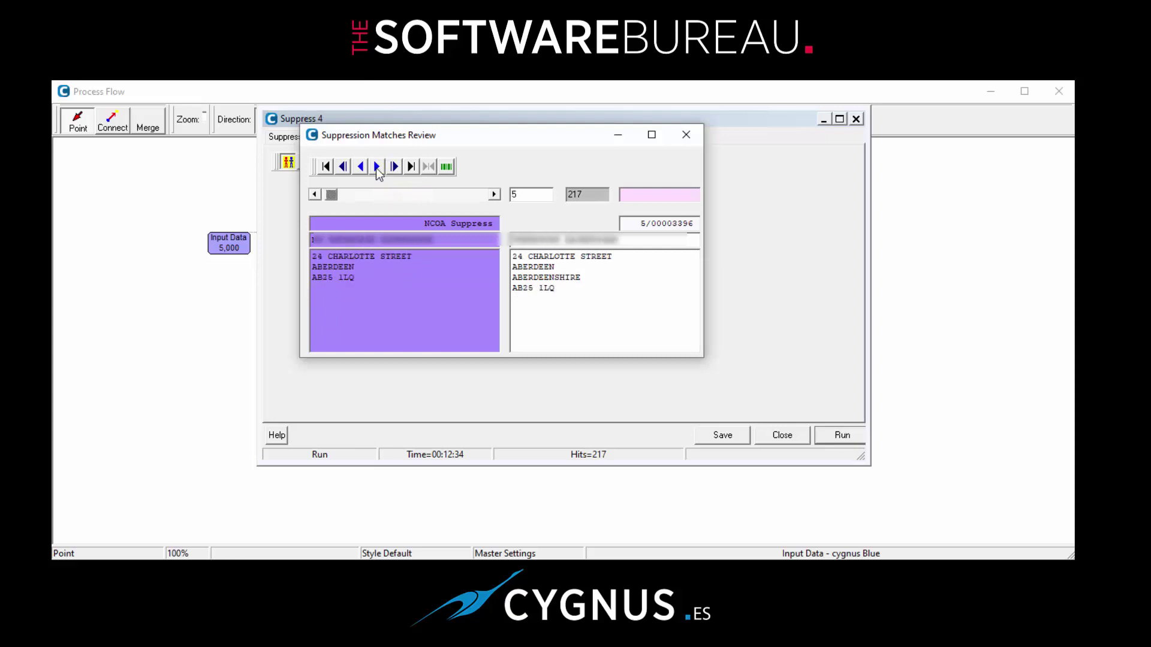
{"action": "left_click", "coordinate": [687, 135]}
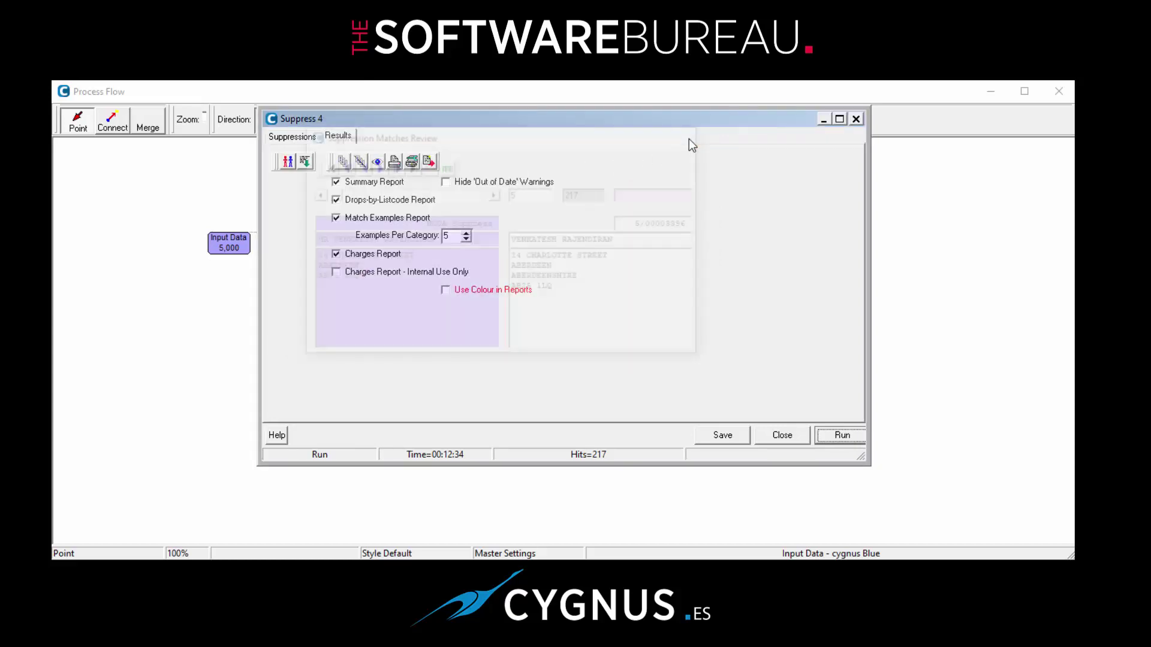
Return to the suppression settings, select all Mover files at once, and deselect Exp'n Movers, GAS Suppress and NCOA Suppress individually.
{"action": "left_click", "coordinate": [302, 139]}
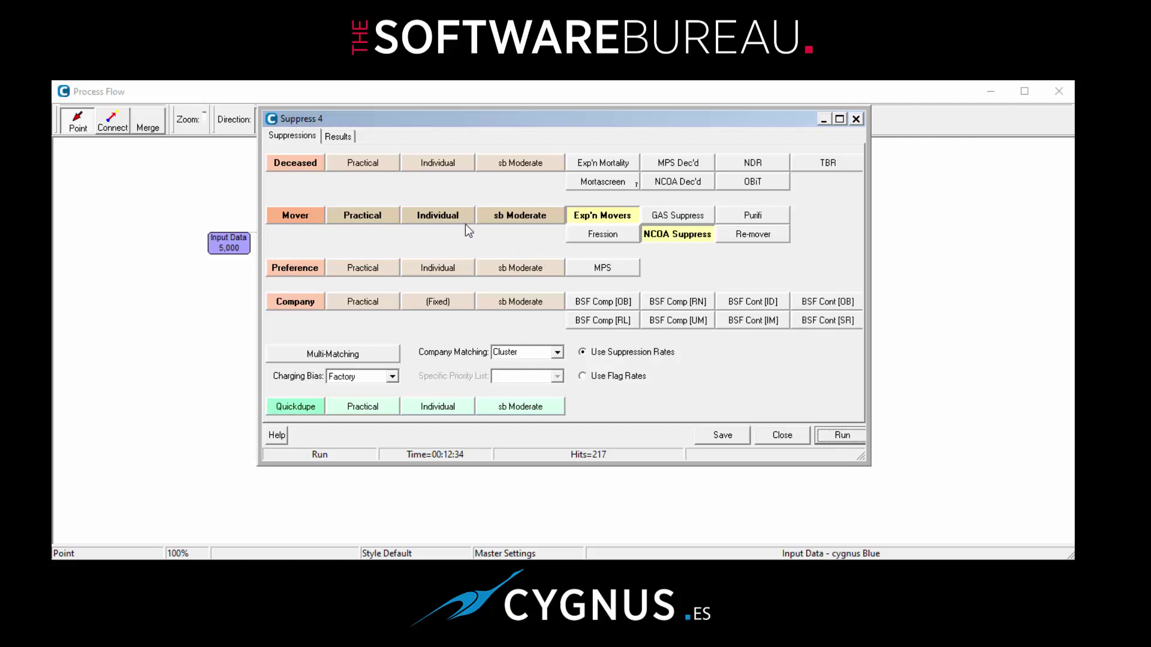
{"action": "left_click", "coordinate": [296, 217]}
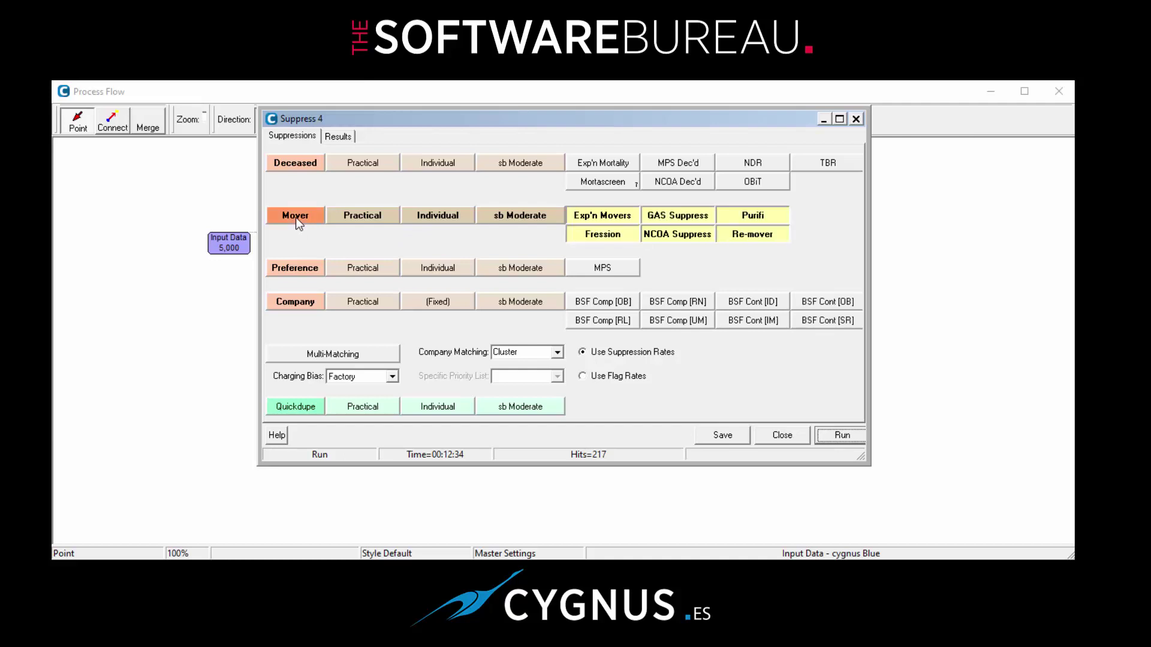
{"action": "left_click", "coordinate": [600, 217]}
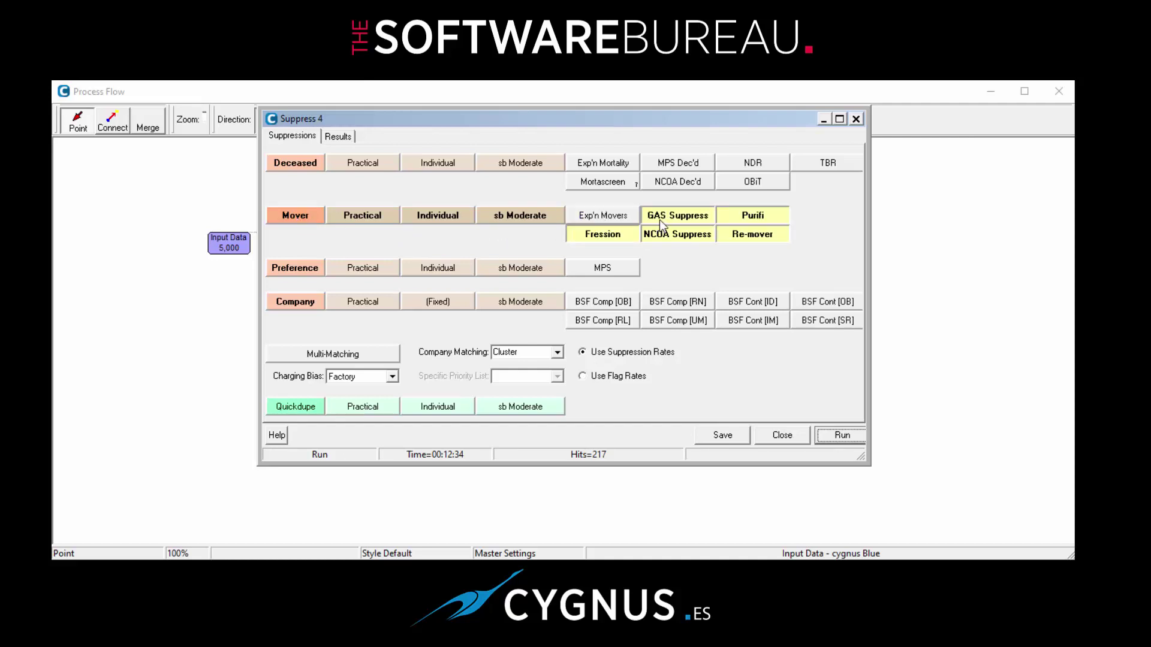
{"action": "left_click", "coordinate": [659, 219]}
{"action": "left_click", "coordinate": [659, 233]}
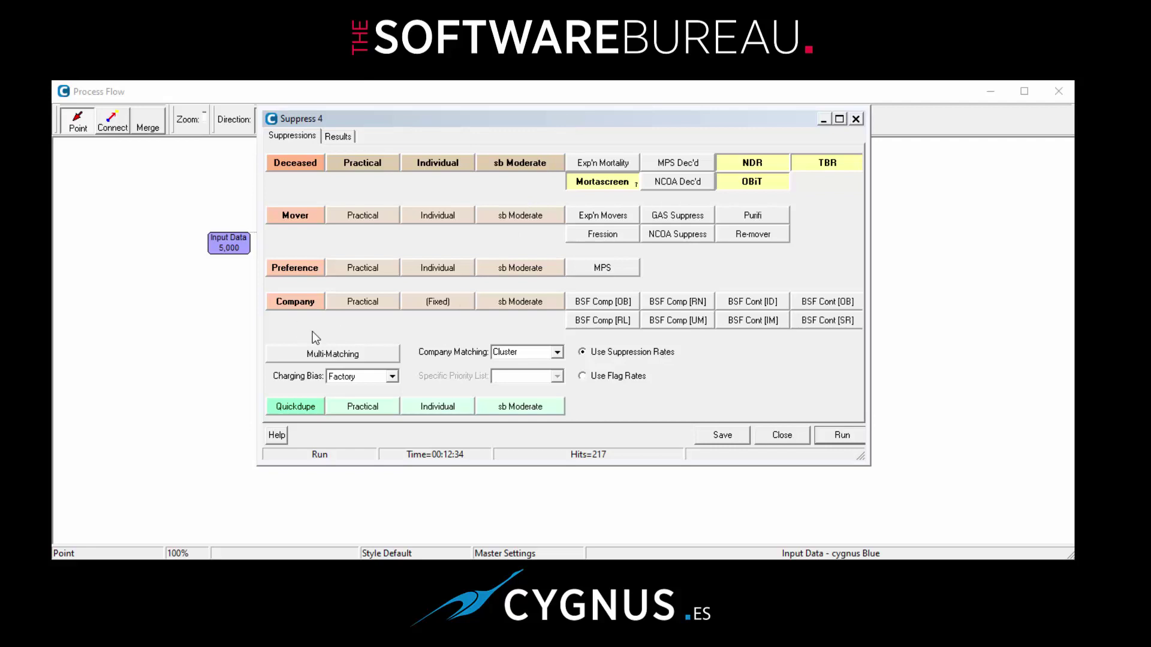
Turn on Multi-Matching with the 3 Match Trigger for the selected Deceased files, then save and run the suppression.
{"action": "left_click", "coordinate": [334, 355]}
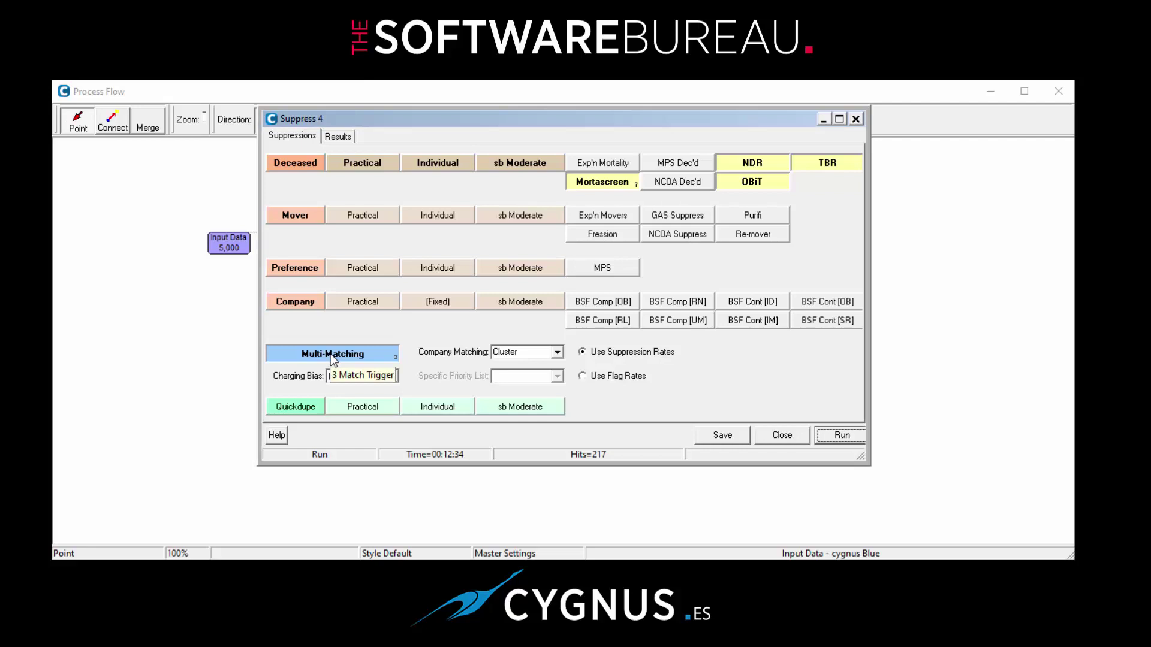
{"action": "right_click", "coordinate": [330, 353]}
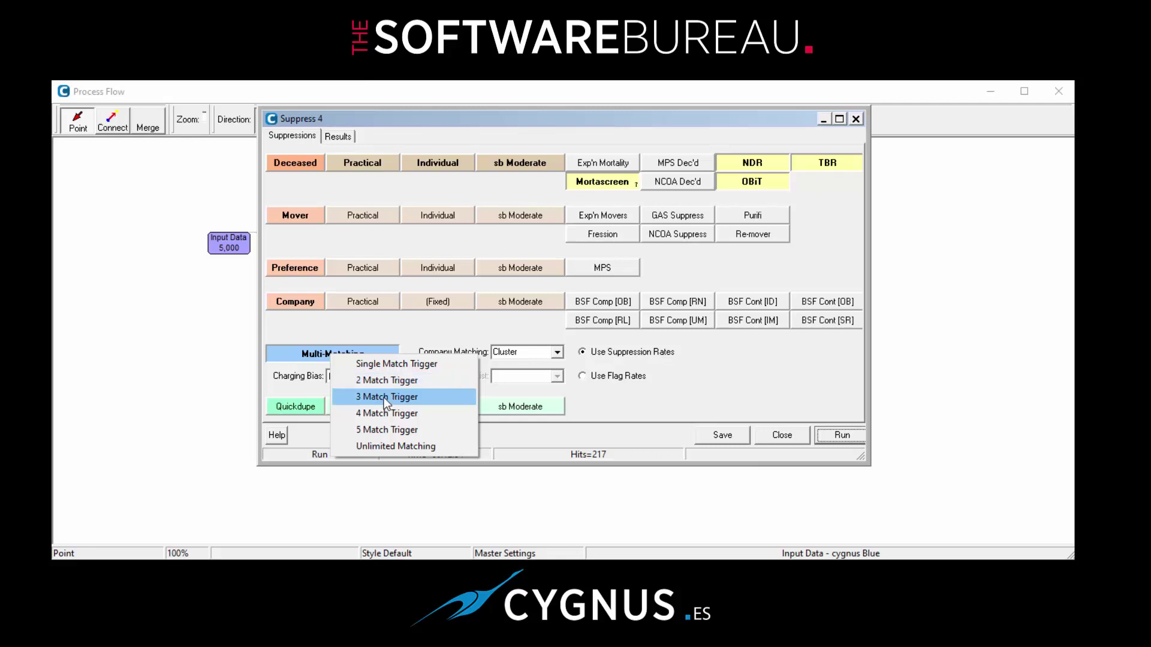
{"action": "left_click", "coordinate": [383, 396]}
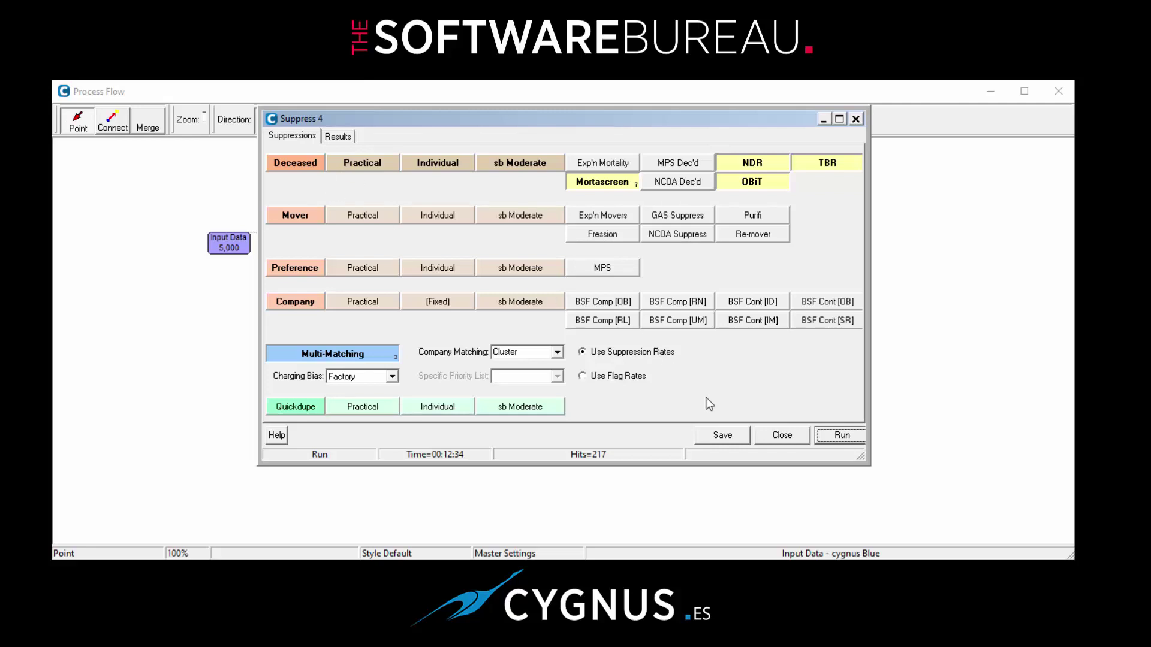
{"action": "left_click", "coordinate": [724, 437]}
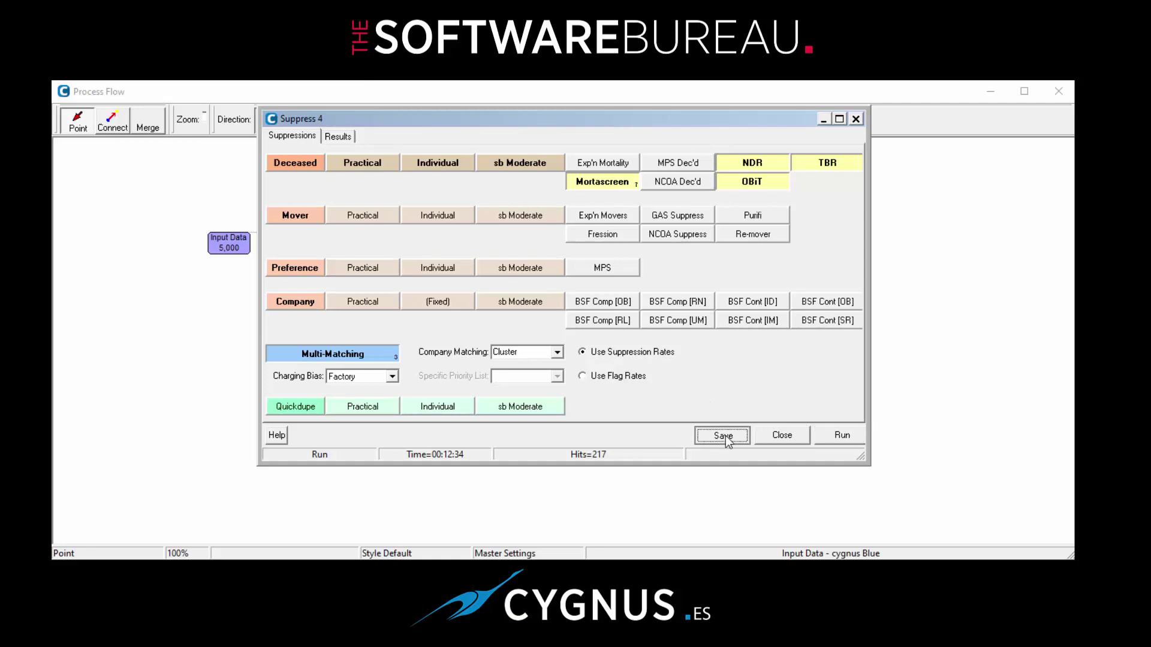
{"action": "left_click", "coordinate": [834, 437]}
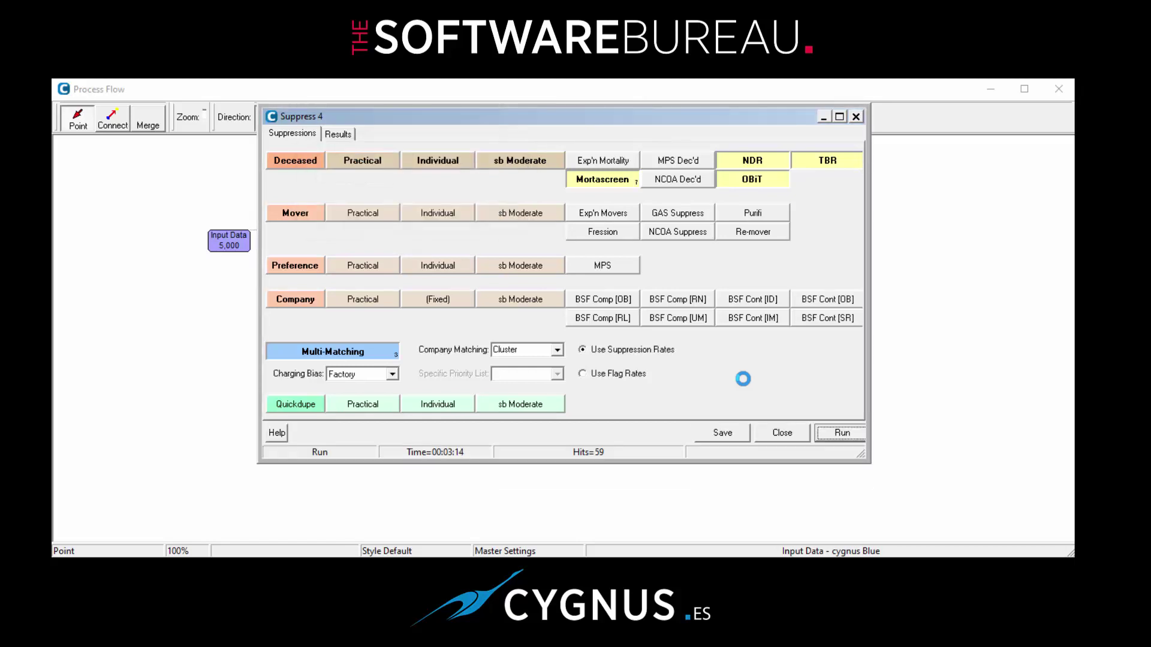
Review the first five Mortascreen matches from the multi-matching run and close the matches review.
{"action": "left_click", "coordinate": [338, 135]}
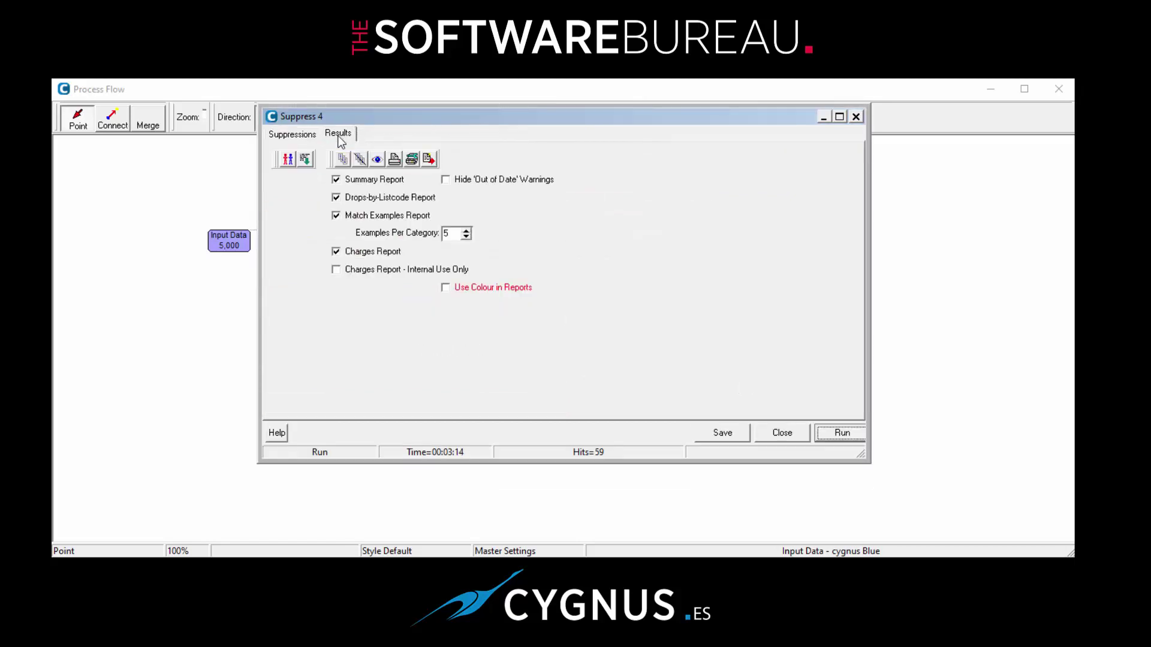
{"action": "left_click", "coordinate": [291, 159]}
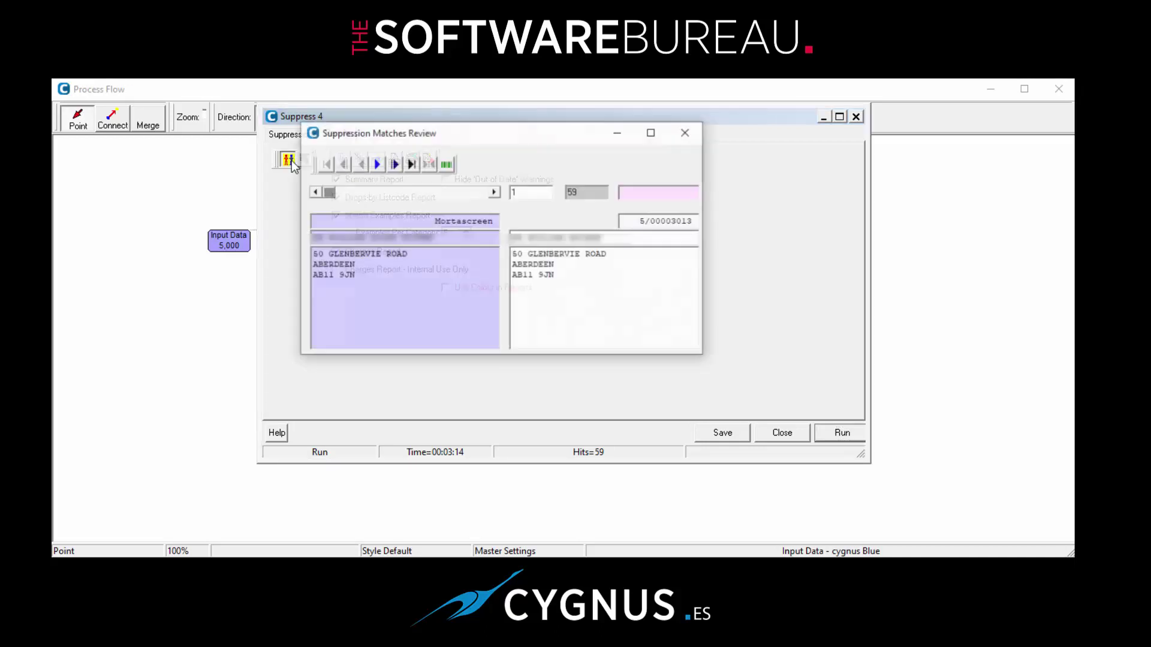
{"action": "left_click", "coordinate": [376, 164]}
{"action": "left_click", "coordinate": [376, 165]}
{"action": "left_click", "coordinate": [376, 164]}
{"action": "left_click", "coordinate": [376, 164]}
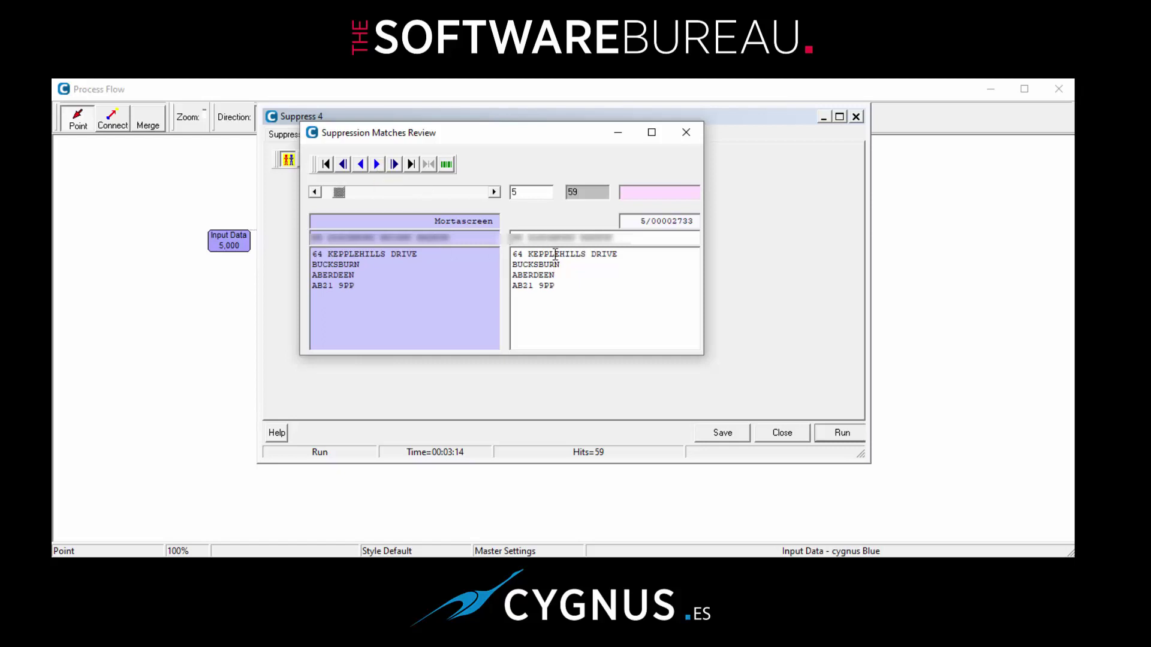
{"action": "left_click", "coordinate": [686, 133]}
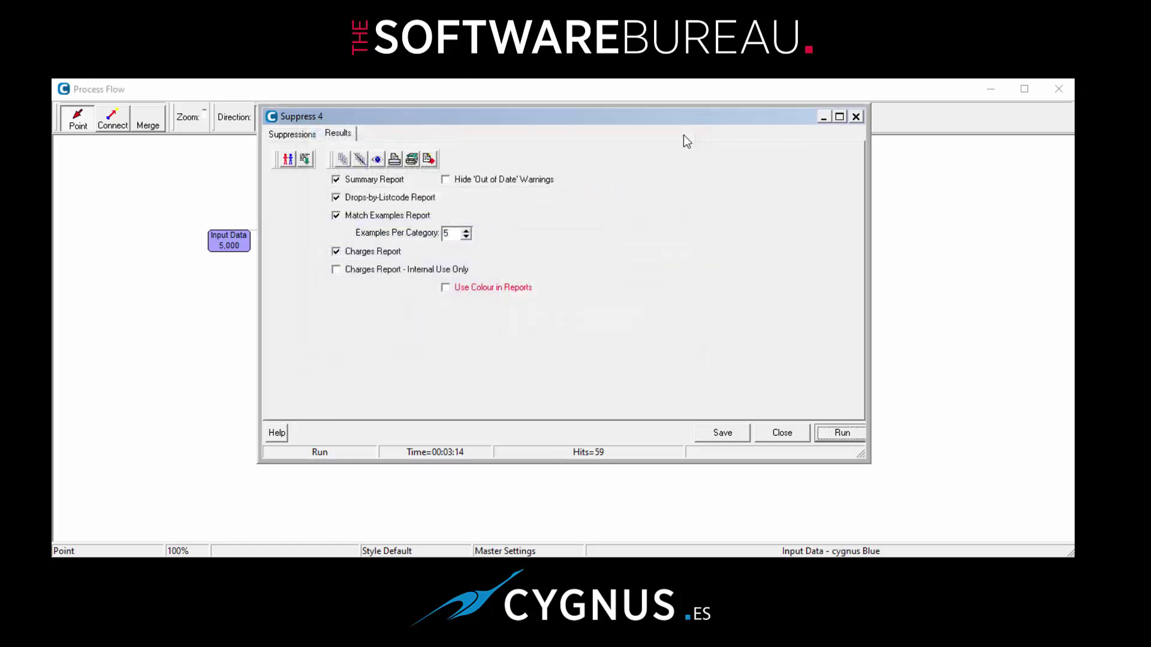
Preview the multi-matching reports in an enlarged window, examining the summary, drops-by-listcode, match examples and charges pages, and close the Suppress module.
{"action": "left_click", "coordinate": [378, 163]}
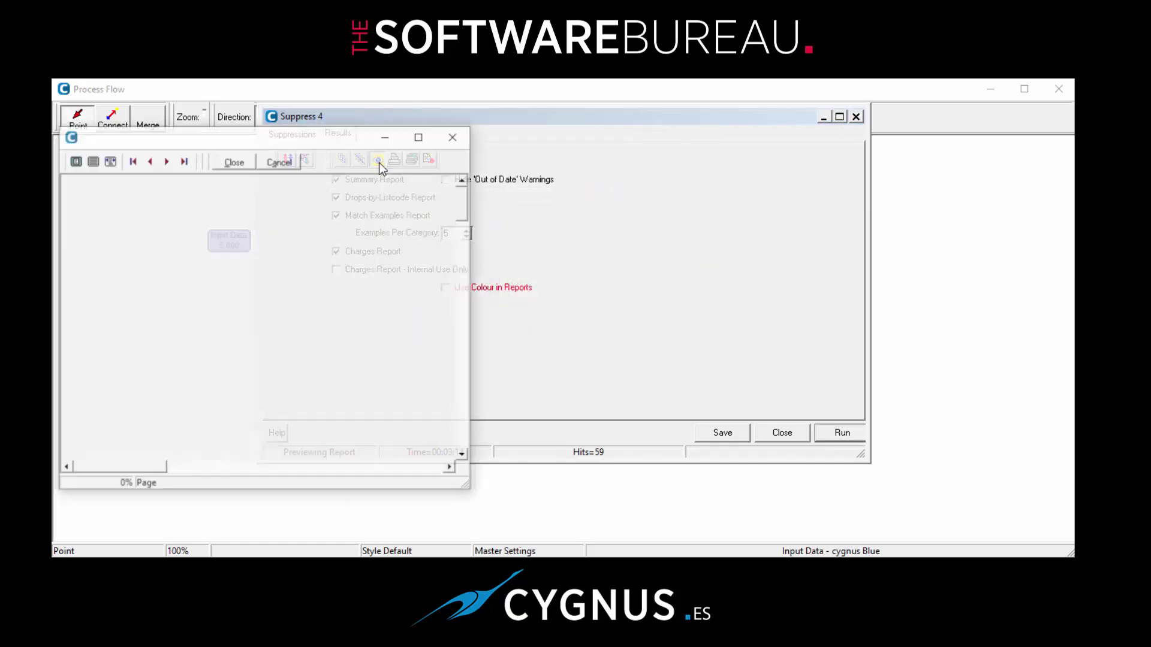
{"action": "left_click_drag", "start_coordinate": [342, 134], "coordinate": [408, 86]}
{"action": "left_click_drag", "start_coordinate": [534, 437], "coordinate": [659, 558]}
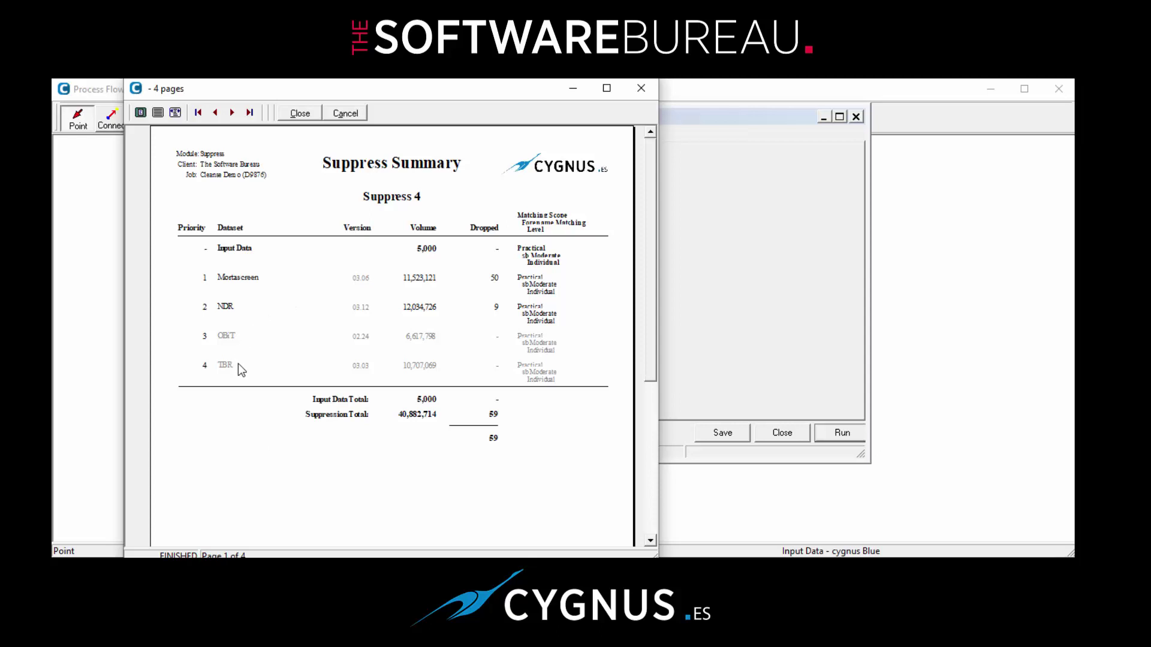
{"action": "left_click", "coordinate": [231, 116]}
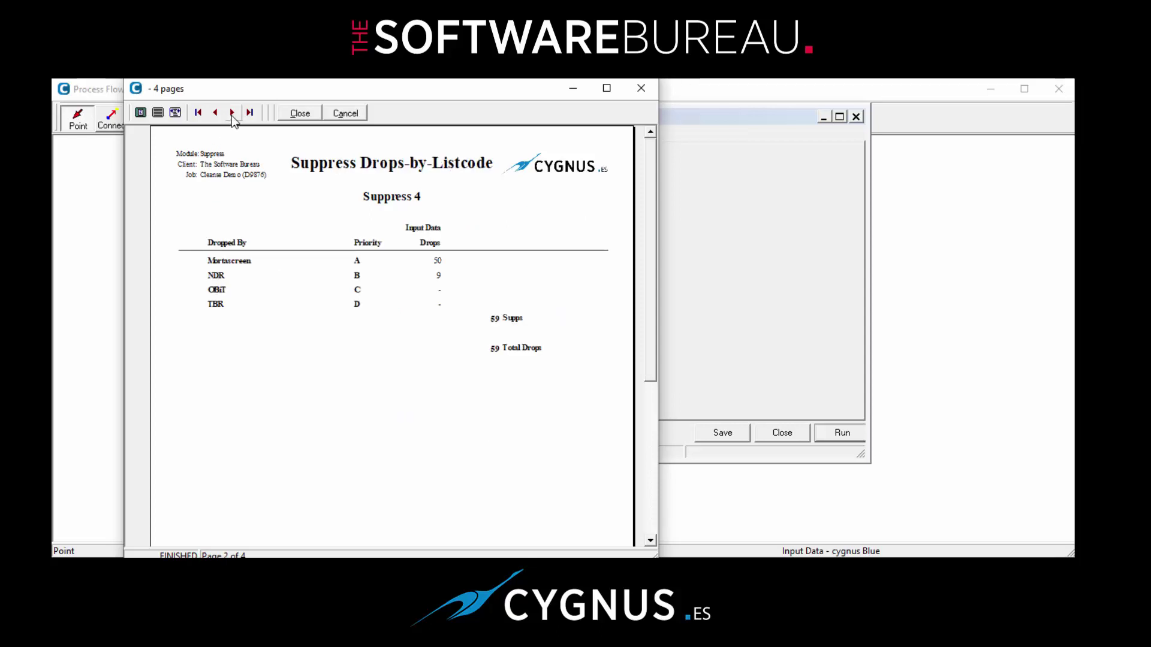
{"action": "left_click", "coordinate": [231, 115]}
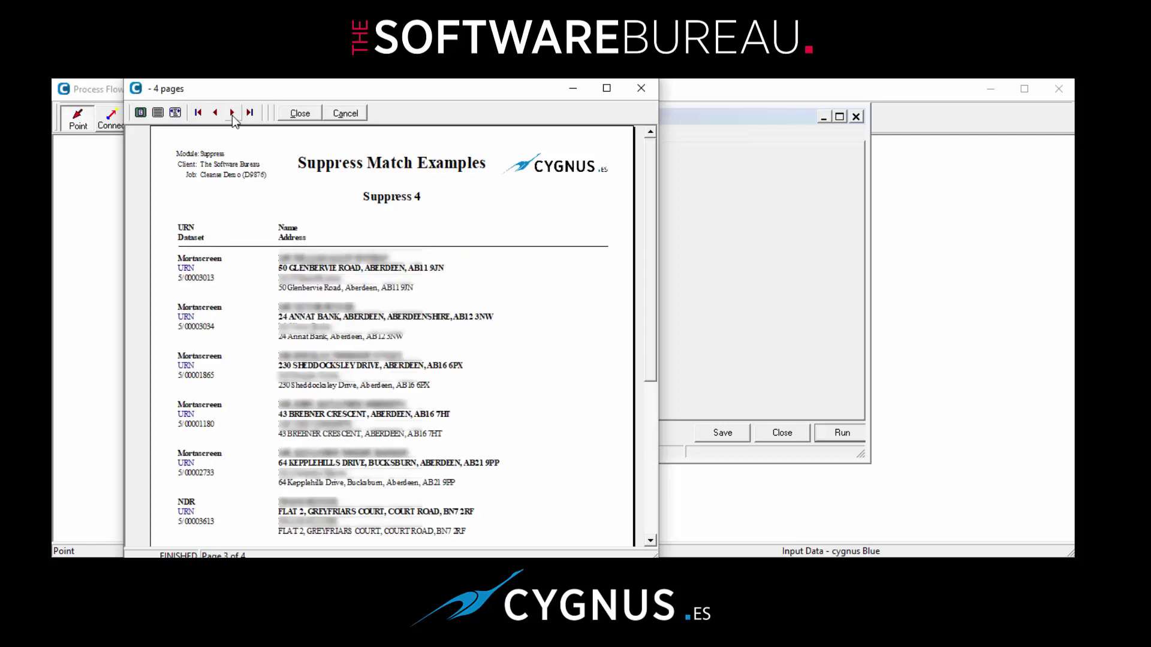
{"action": "left_click", "coordinate": [232, 114]}
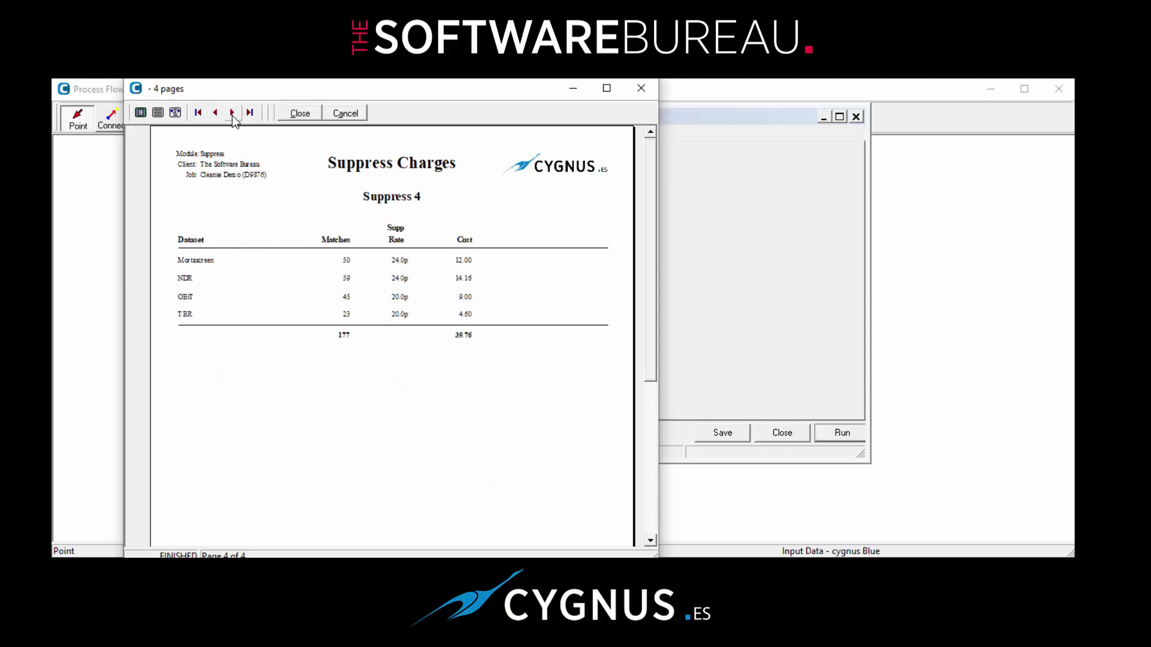
{"action": "left_click", "coordinate": [299, 116]}
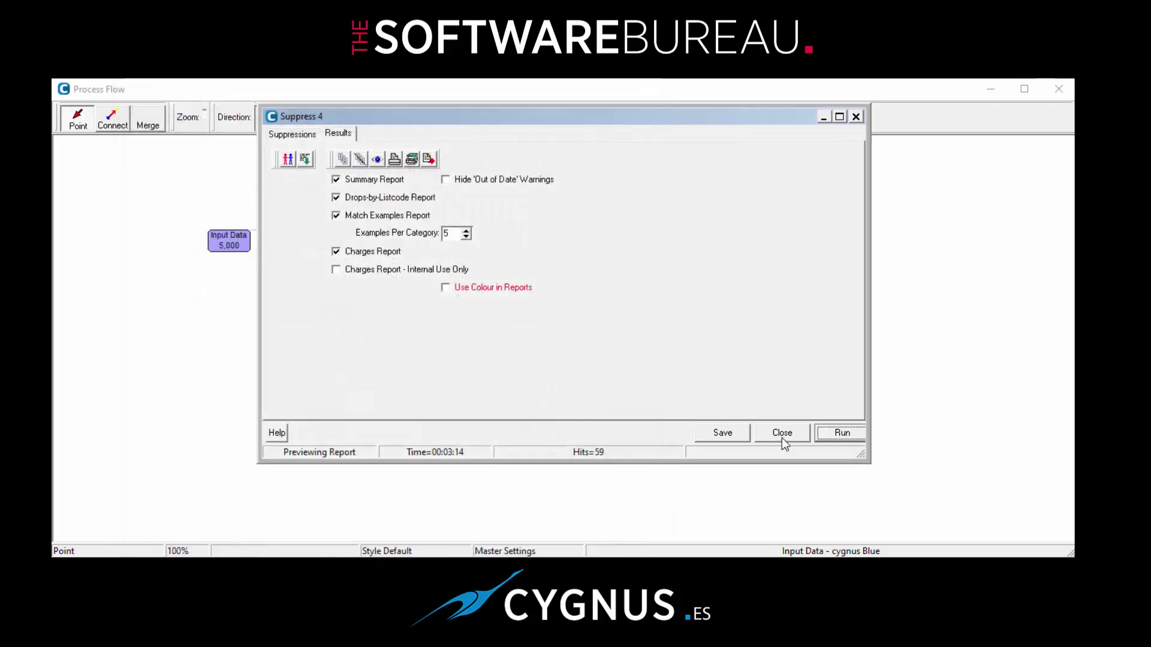
{"action": "left_click", "coordinate": [782, 432]}
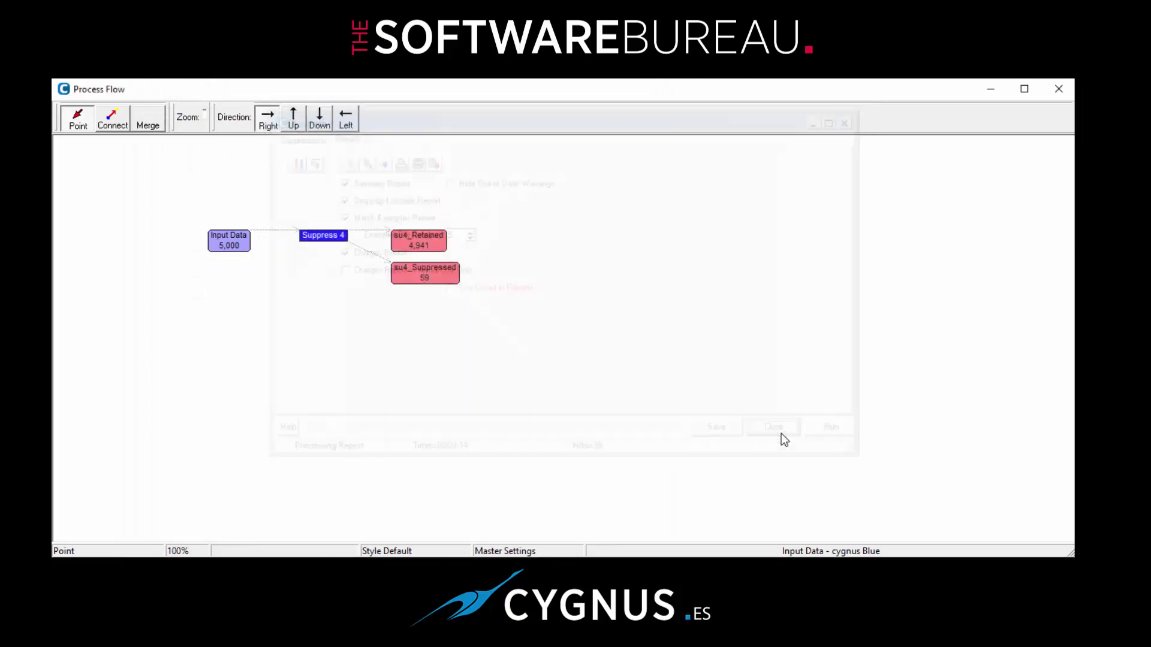
View the su4_Suppressed records with the $dReasons and $dReasonsCount fields added to the display, and close the view.
{"action": "double_click", "coordinate": [425, 280]}
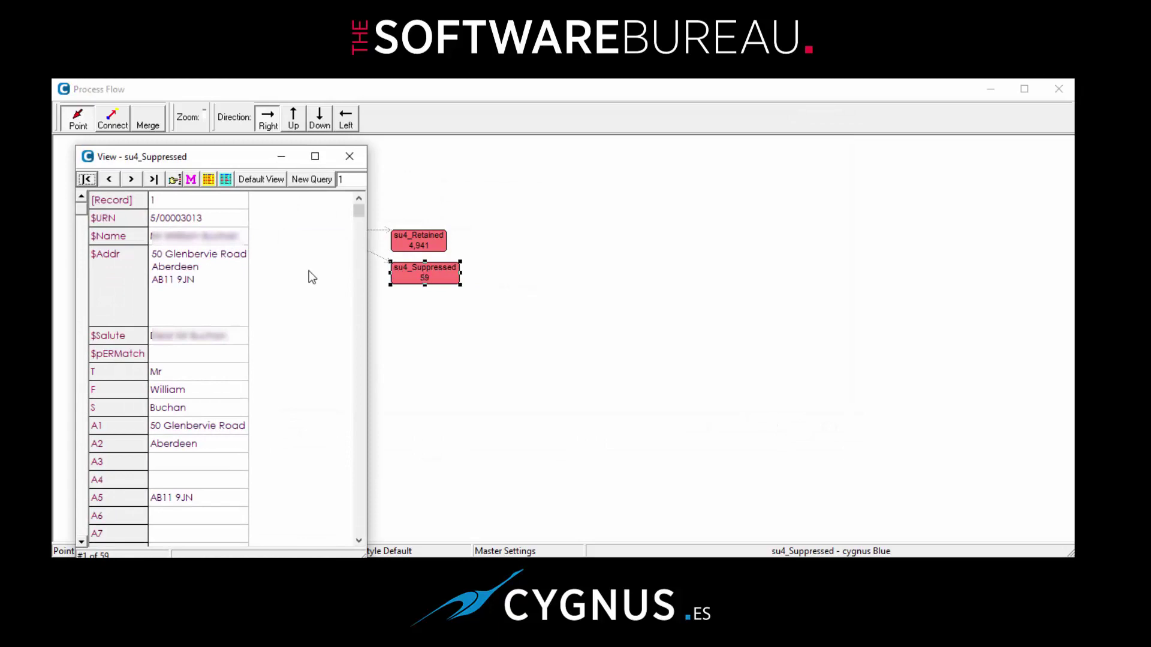
{"action": "right_click", "coordinate": [279, 264]}
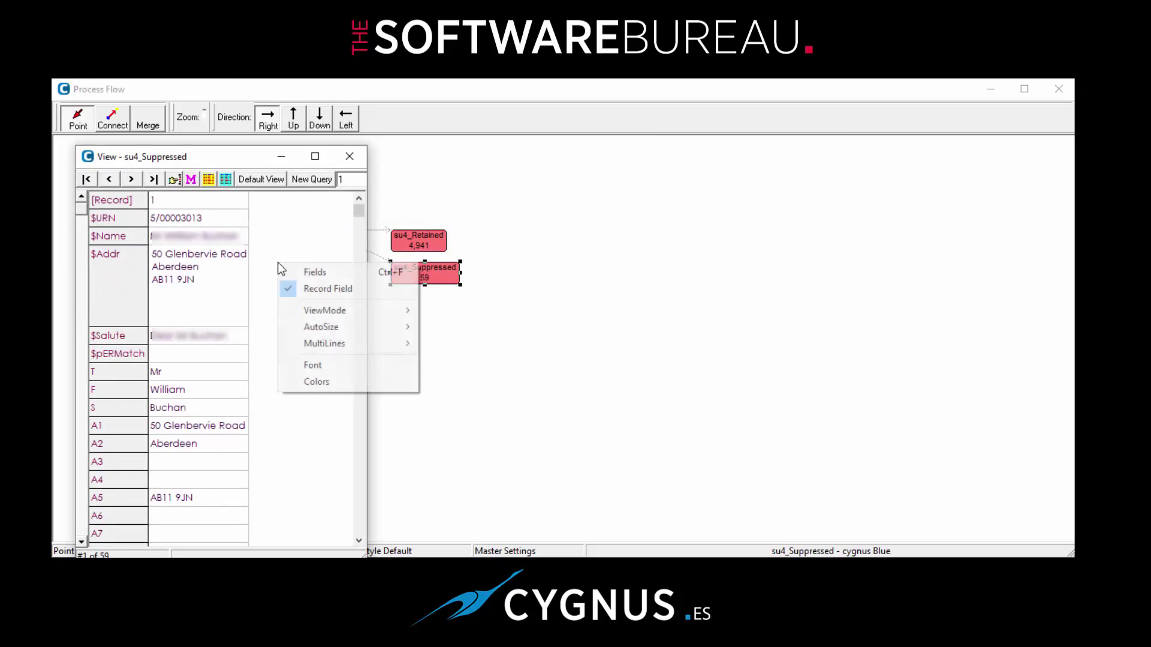
{"action": "left_click", "coordinate": [310, 272]}
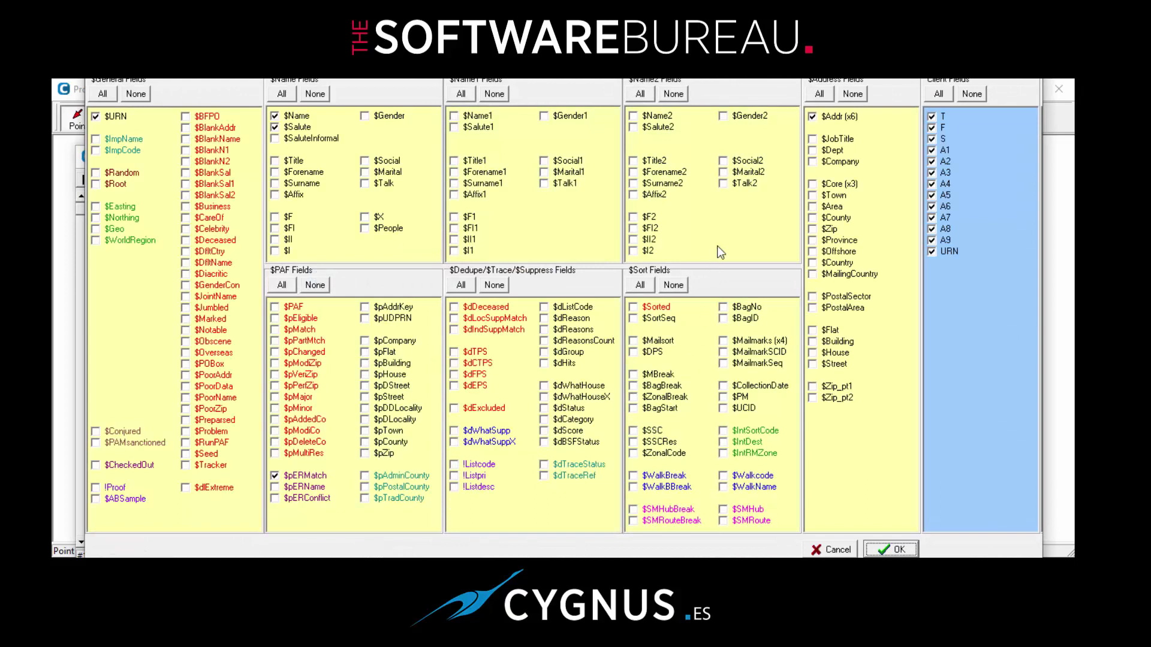
{"action": "left_click", "coordinate": [545, 329]}
{"action": "left_click", "coordinate": [545, 342]}
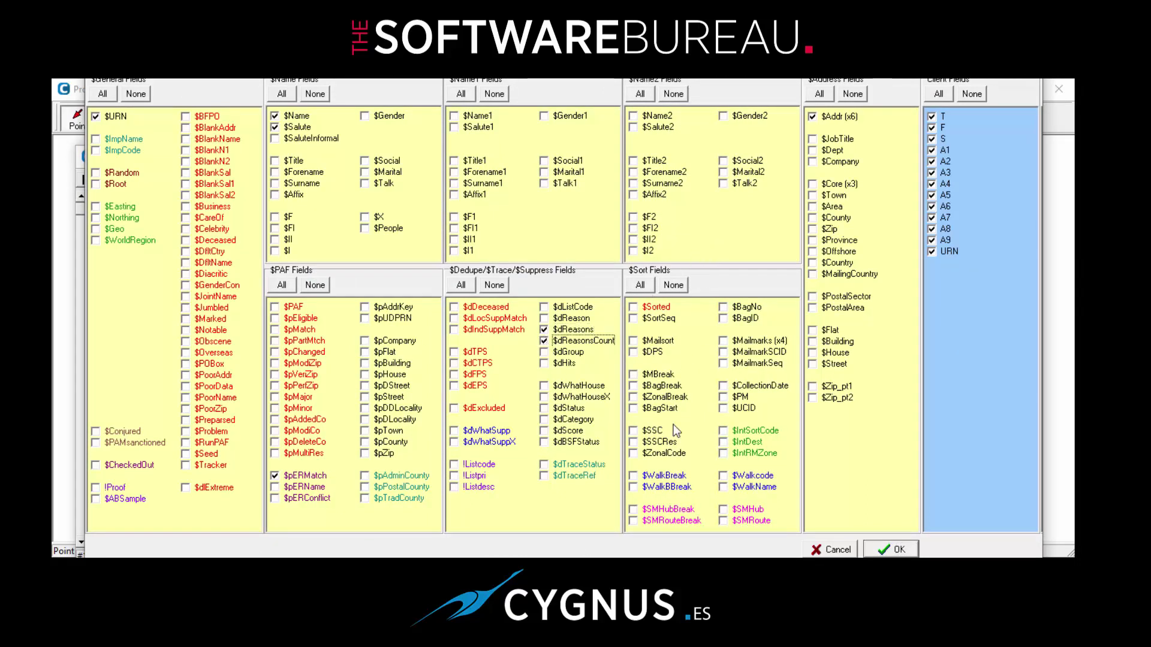
{"action": "left_click", "coordinate": [889, 551]}
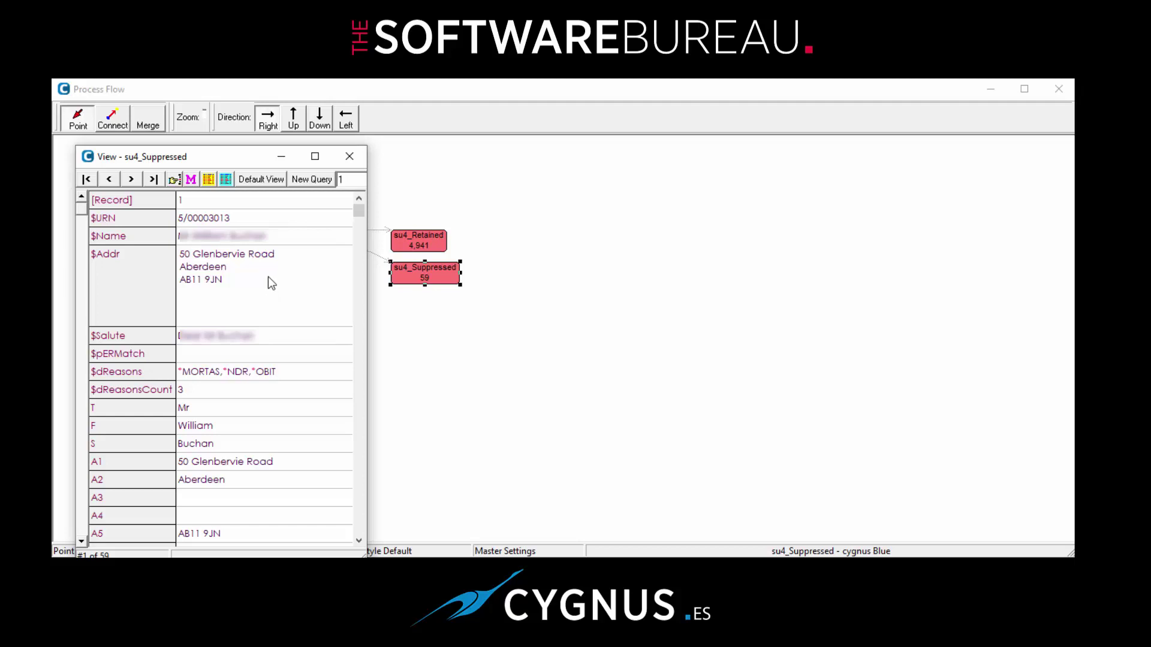
{"action": "left_click", "coordinate": [349, 157]}
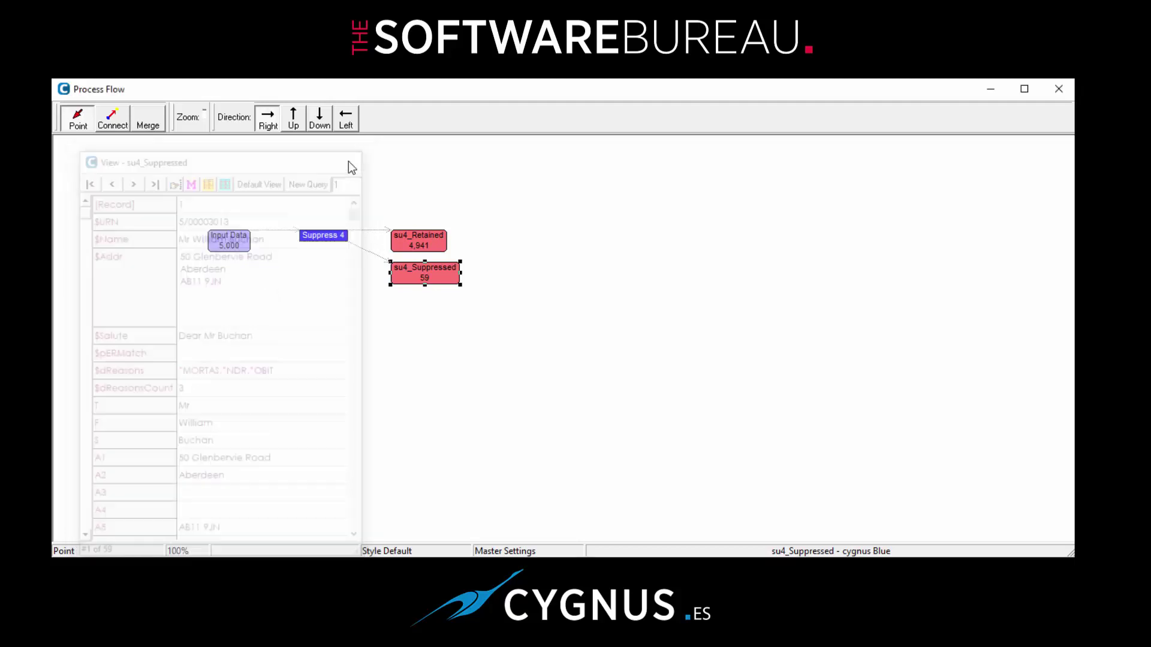
Reopen the Suppress 4 settings and set the Charging Bias to Specific.
{"action": "left_click", "coordinate": [325, 240]}
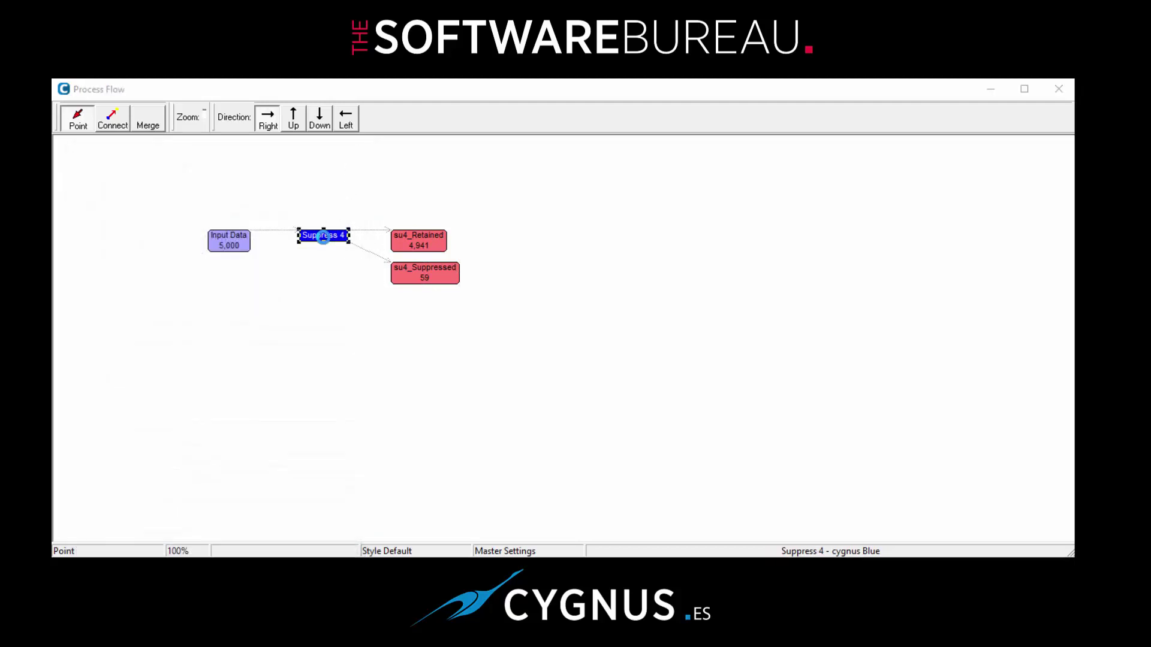
{"action": "double_click", "coordinate": [324, 238]}
{"action": "left_click", "coordinate": [293, 136]}
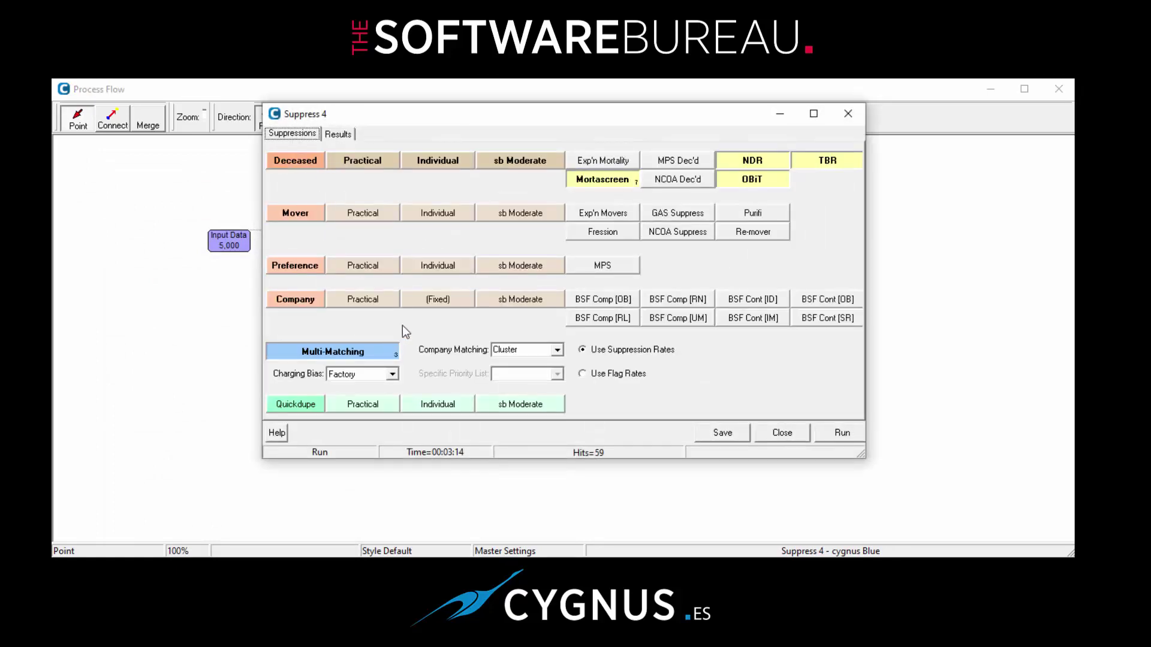
{"action": "left_click", "coordinate": [393, 373]}
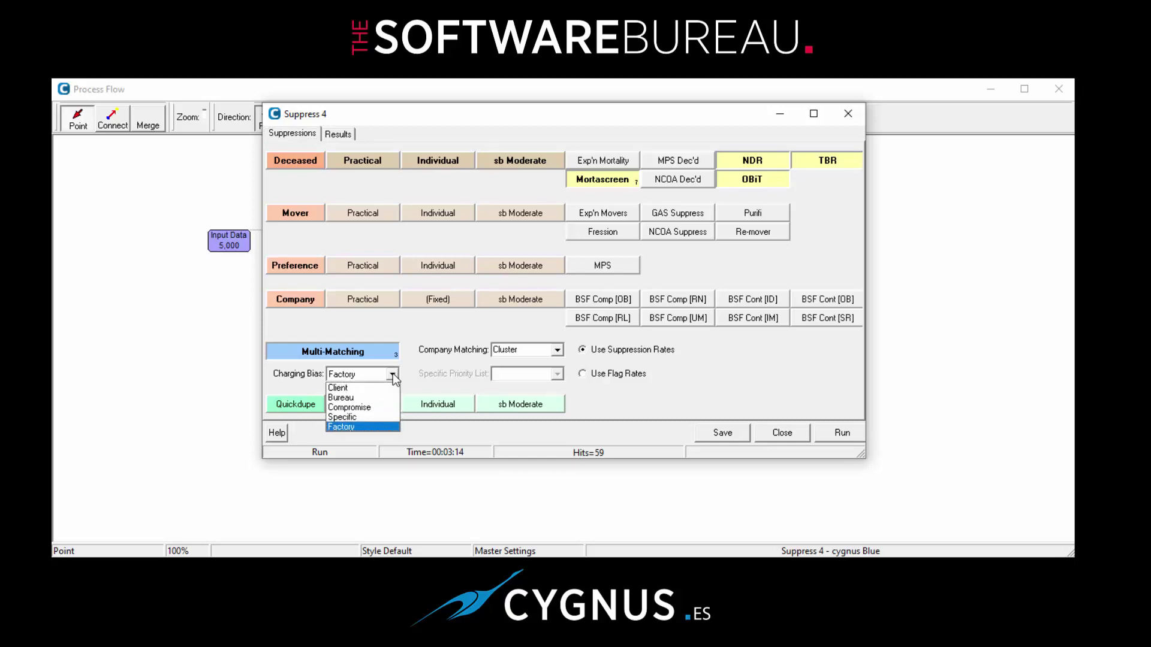
{"action": "left_click", "coordinate": [343, 418]}
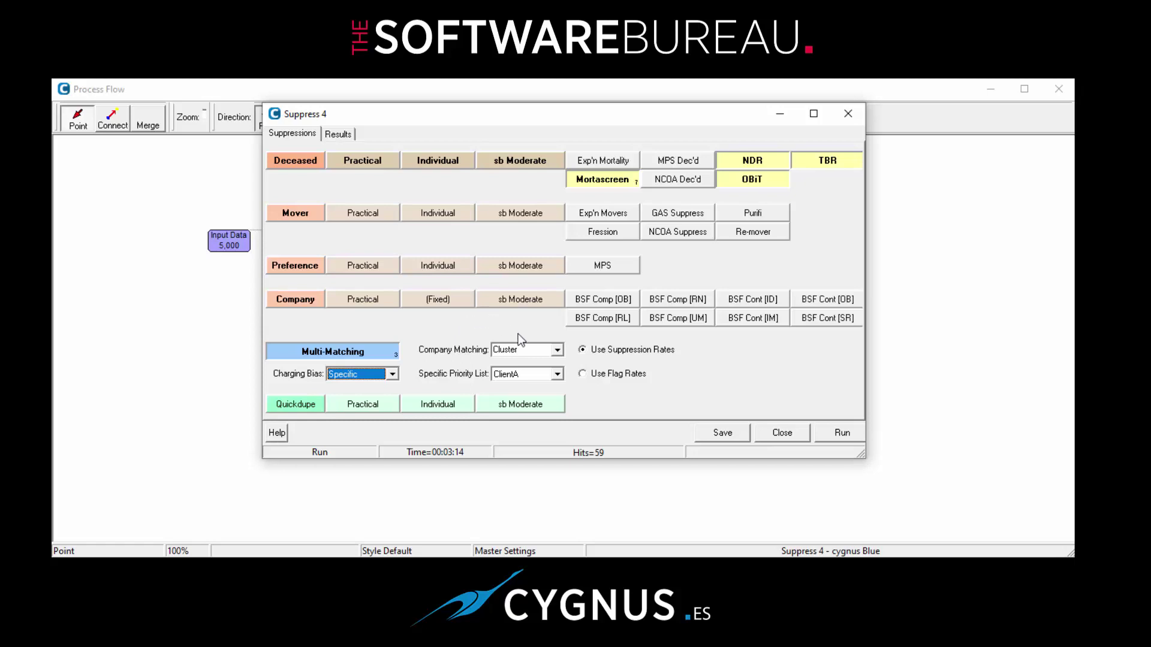
Check the Company Matching options, keeping Cluster, and switch the charging rates to Use Flag Rates.
{"action": "left_click", "coordinate": [558, 352]}
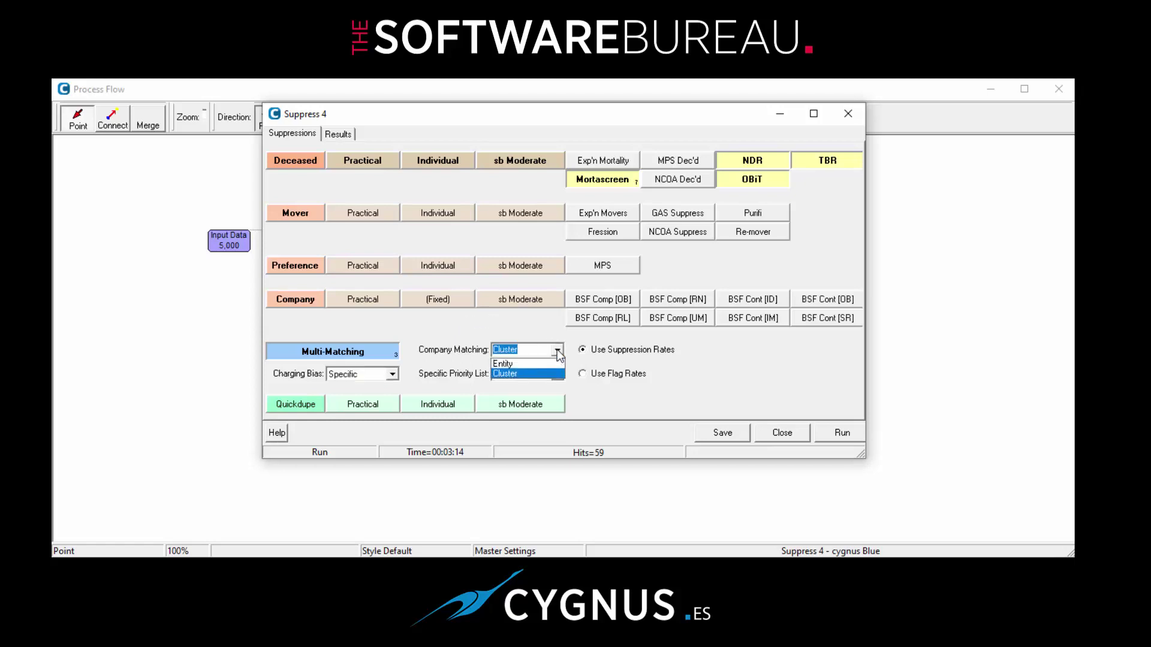
{"action": "left_click", "coordinate": [556, 350]}
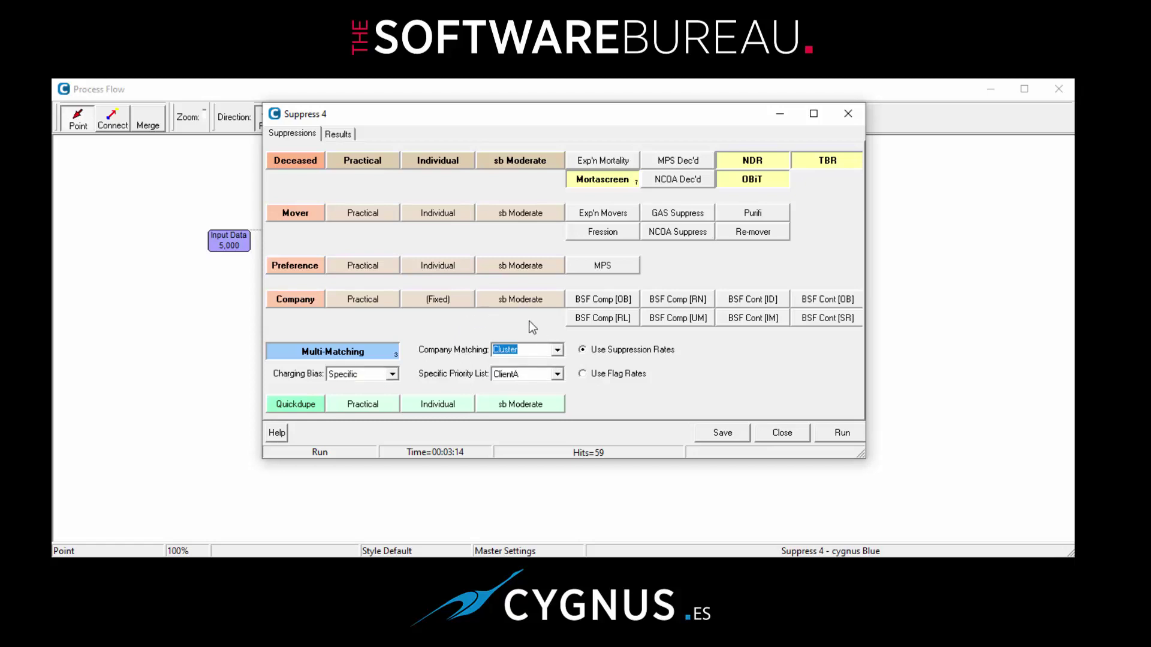
{"action": "left_click", "coordinate": [614, 373]}
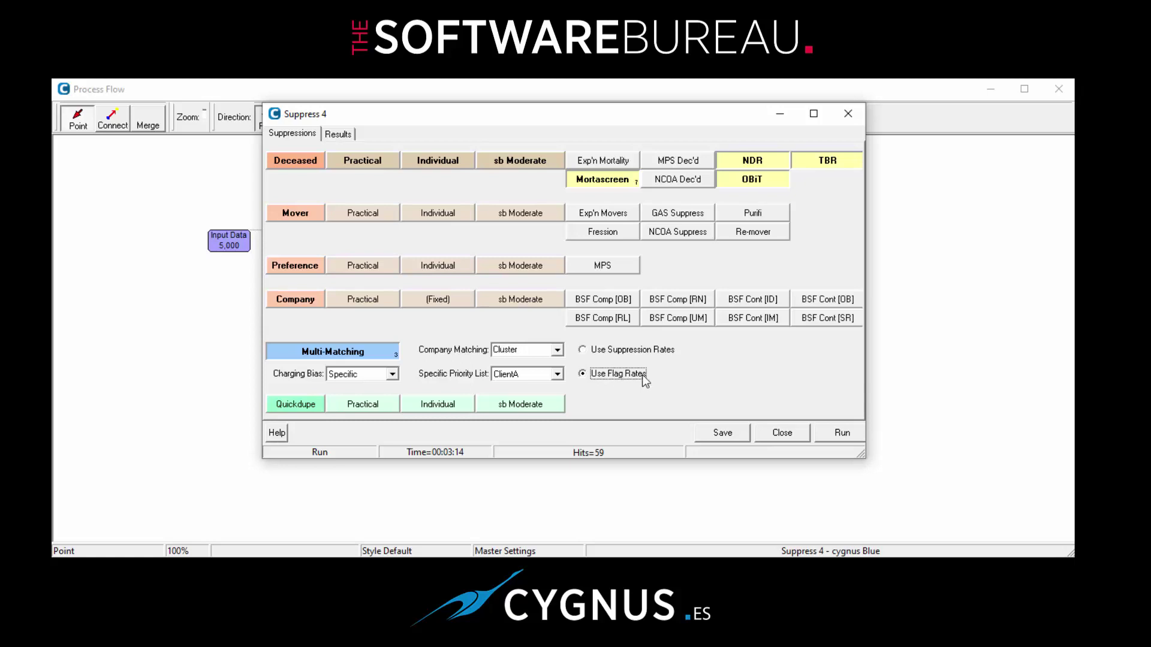